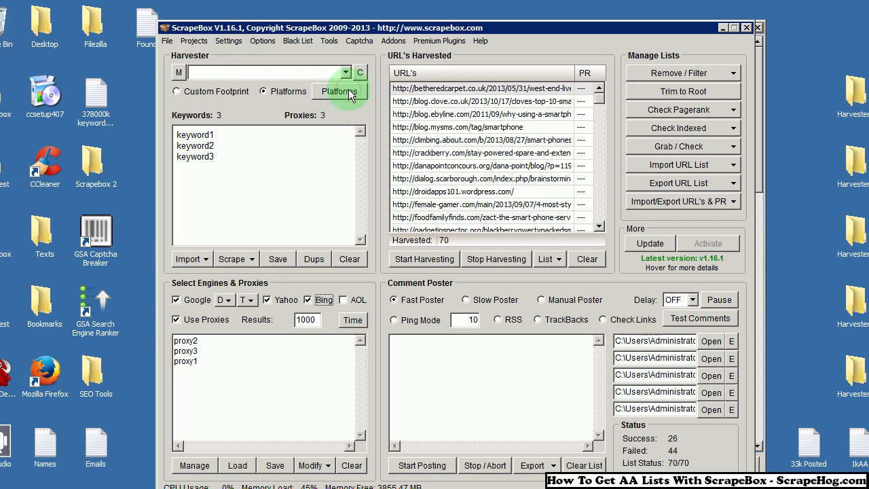
- Choose the platforms to harvest from the platform list and confirm the selection
left_click(323, 96)
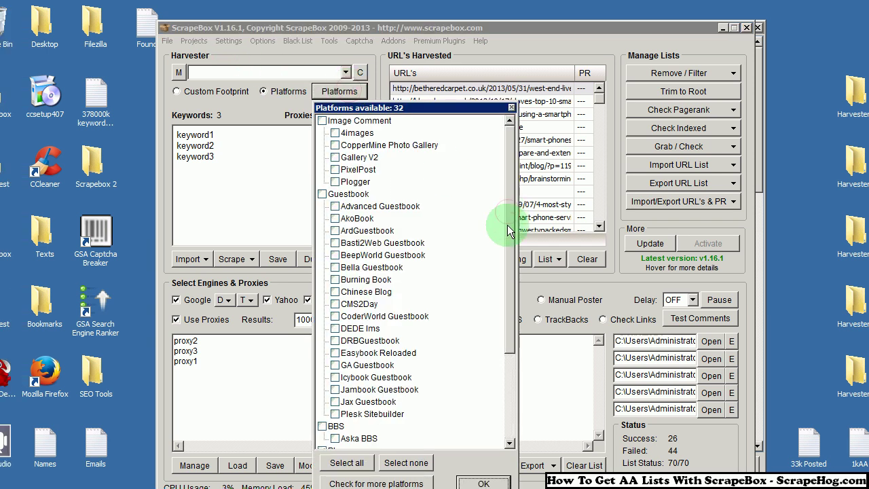
scroll(506, 221, "down", 3)
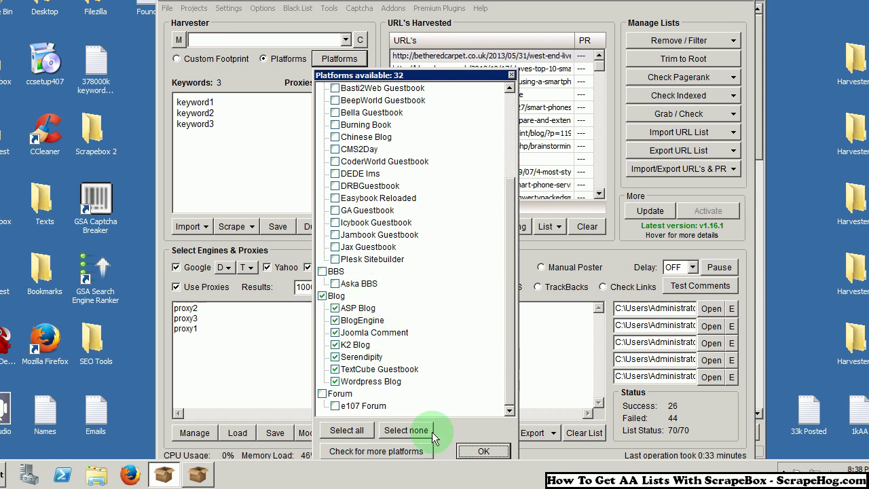
left_click(483, 451)
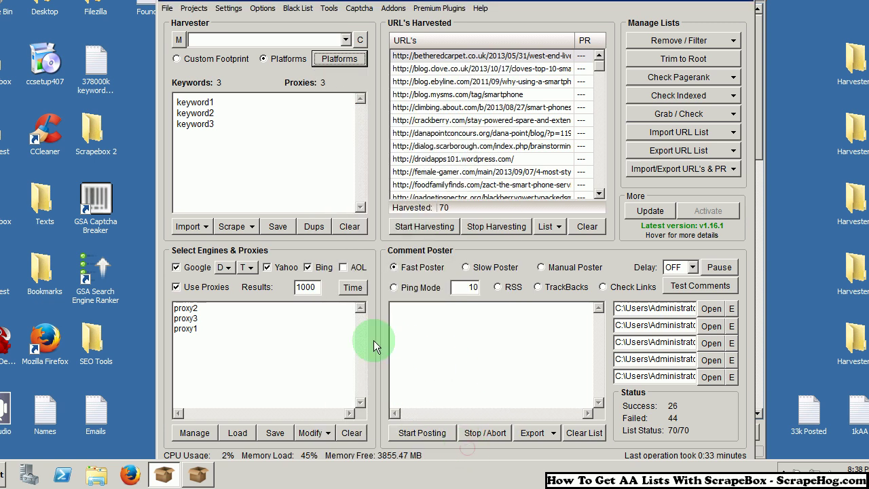
- Select all three keywords and check the keyword scraping options without changing them
left_click(237, 167)
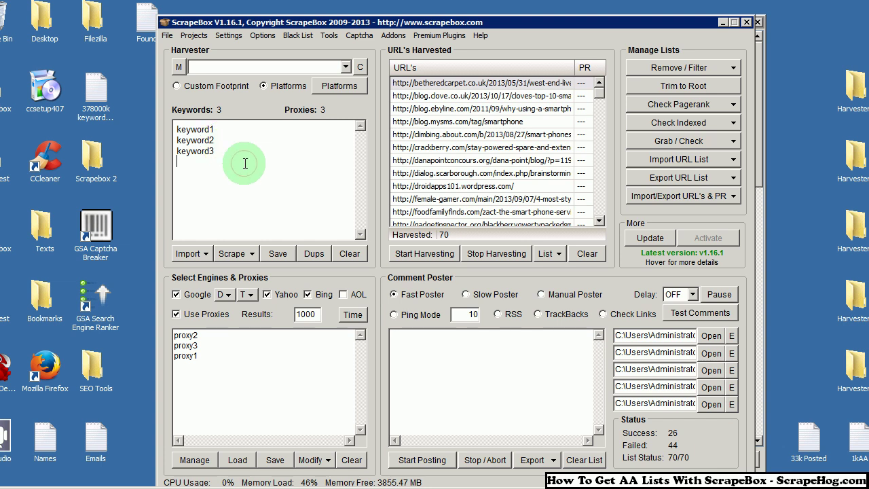
key("ctrl+a")
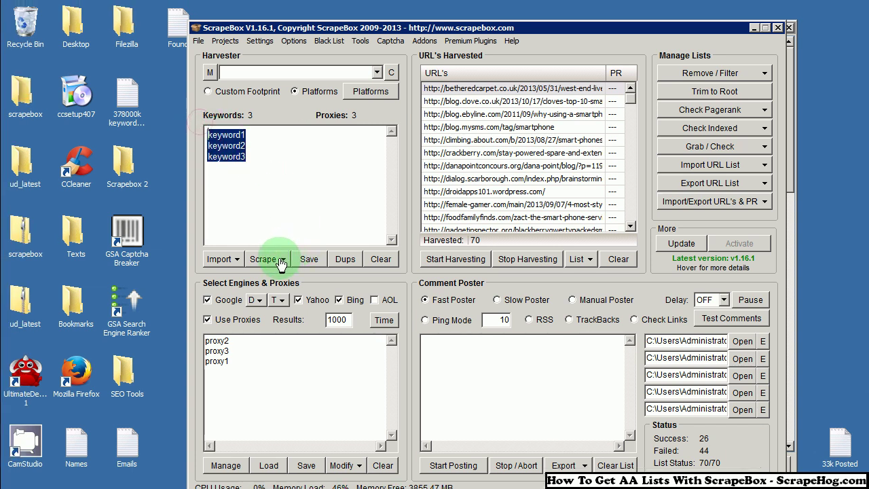
left_click(281, 261)
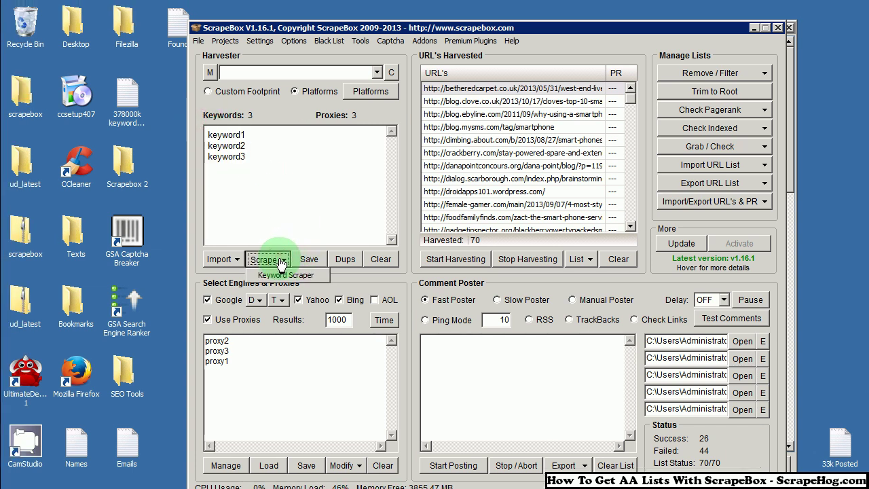
left_click(278, 178)
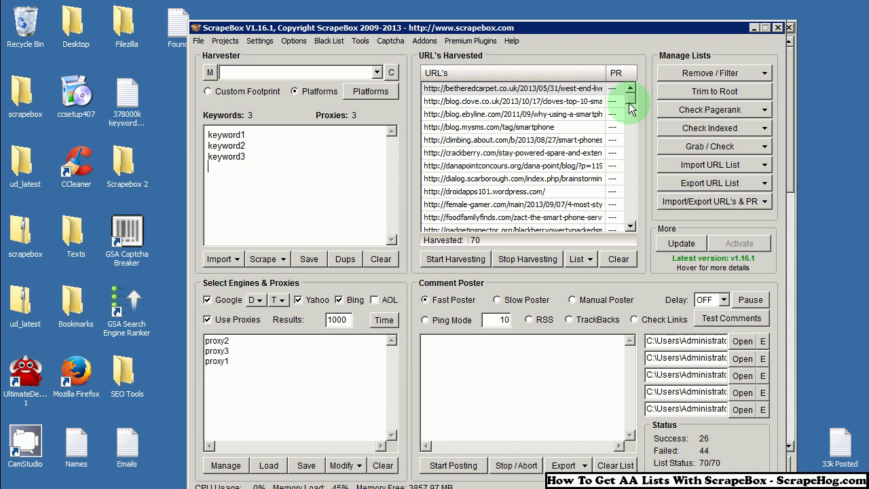
left_click_drag(630, 72, 616, 121)
- Transfer all 70 harvested URLs to the commenter's blogs list
left_click(582, 259)
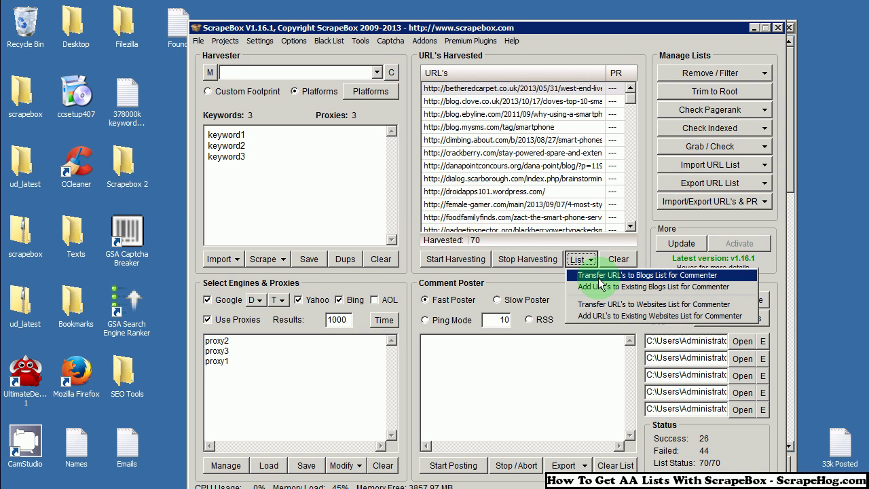
left_click(599, 276)
left_click(523, 292)
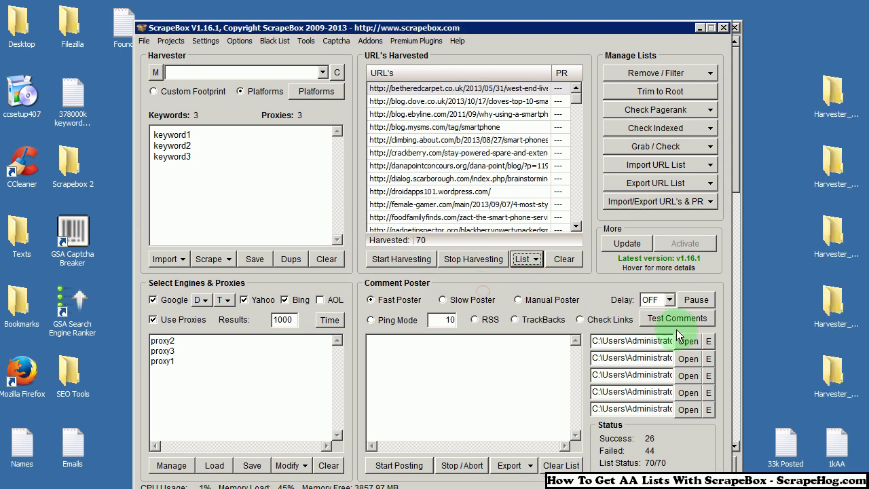
- Review the poster's names file and emails file in the list editor
left_click(708, 341)
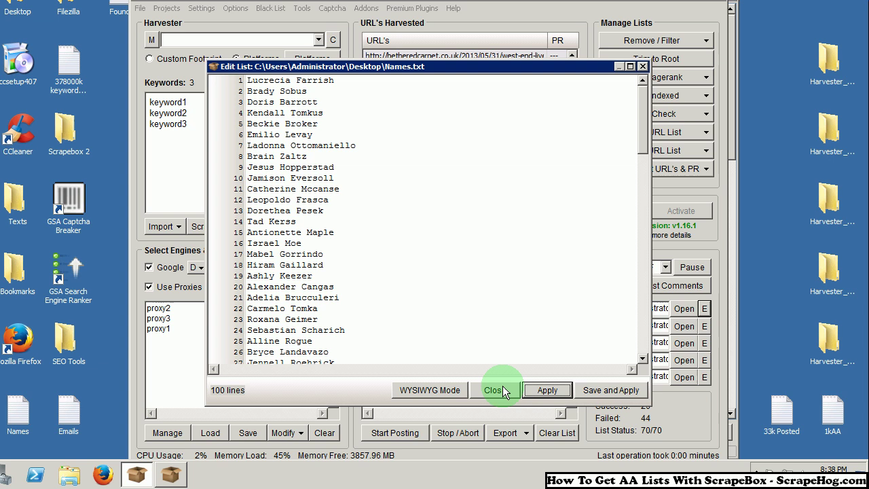
left_click(504, 392)
left_click(704, 326)
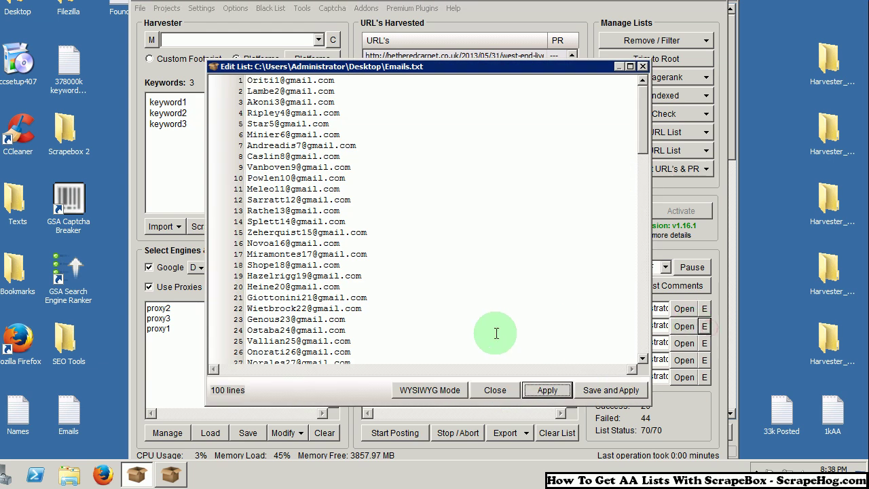
left_click(495, 390)
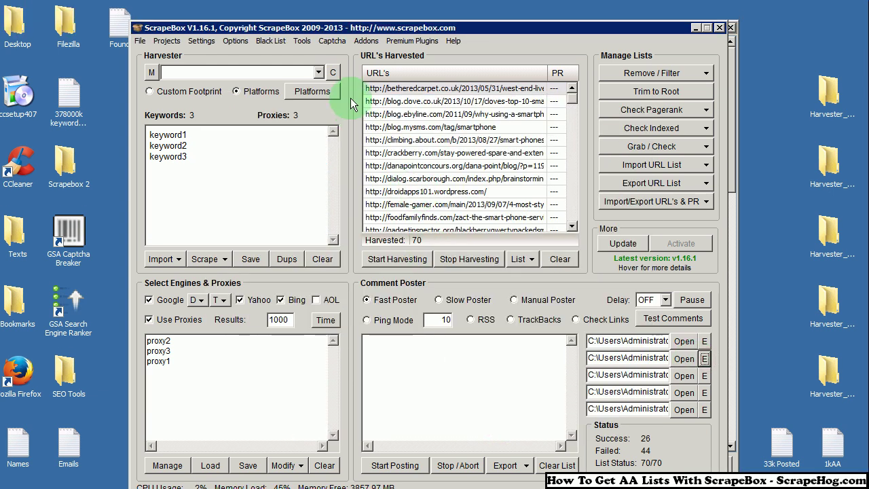
- Generate 100 names with number-prefixed hotmail.com emails, then open the websites file
left_click(303, 41)
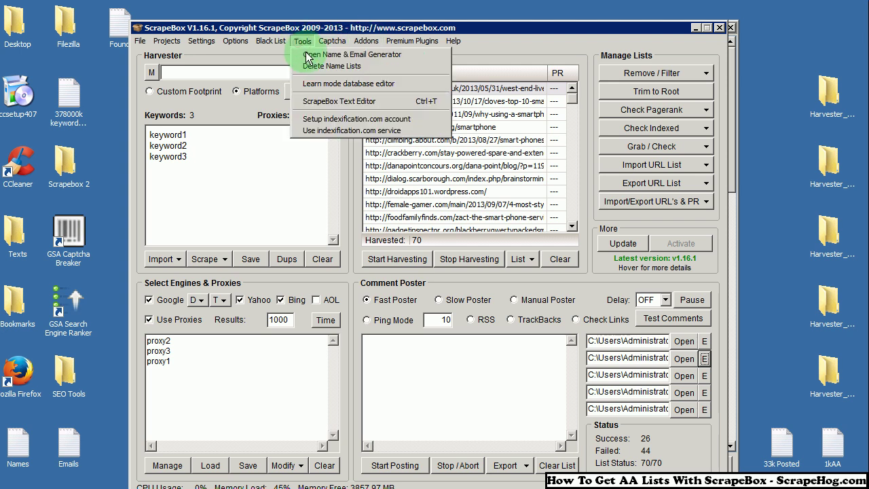
left_click(307, 55)
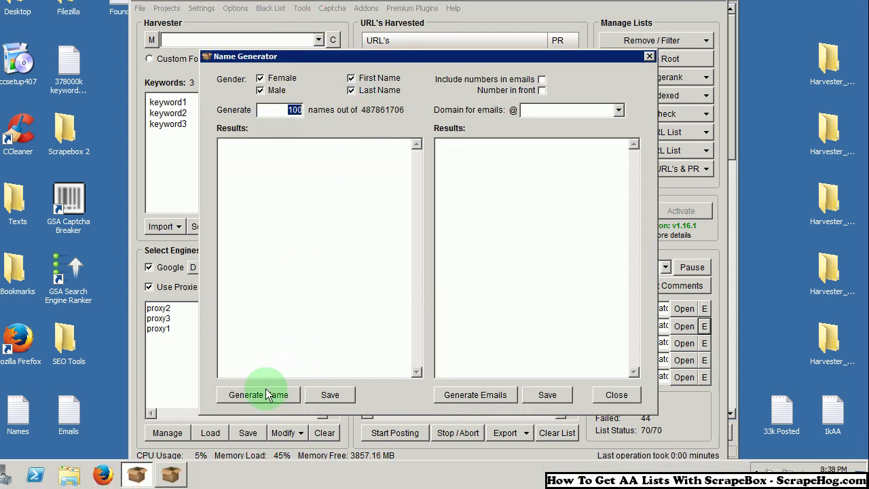
left_click(269, 394)
left_click(541, 80)
left_click(542, 90)
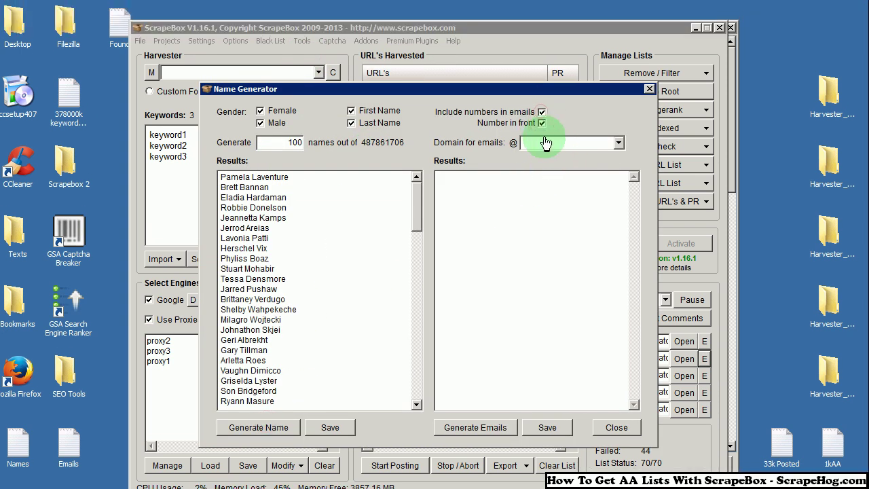
left_click(544, 145)
type("hotm")
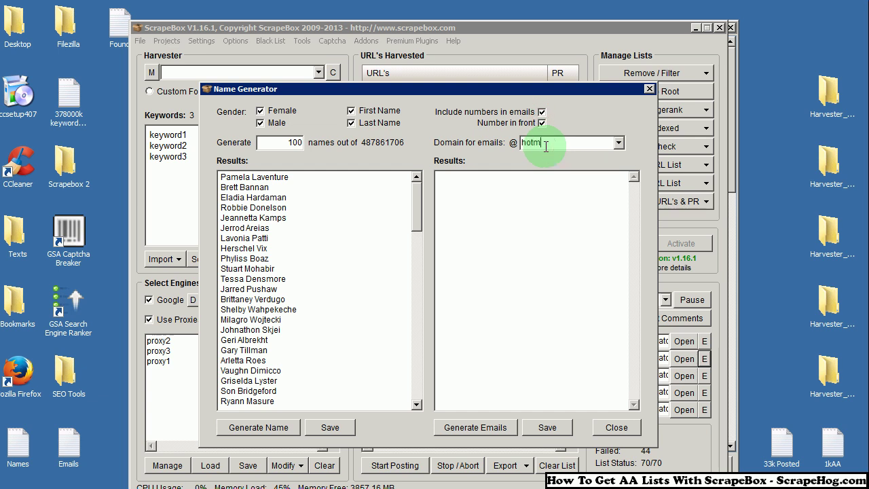
type("ail.com")
left_click(490, 429)
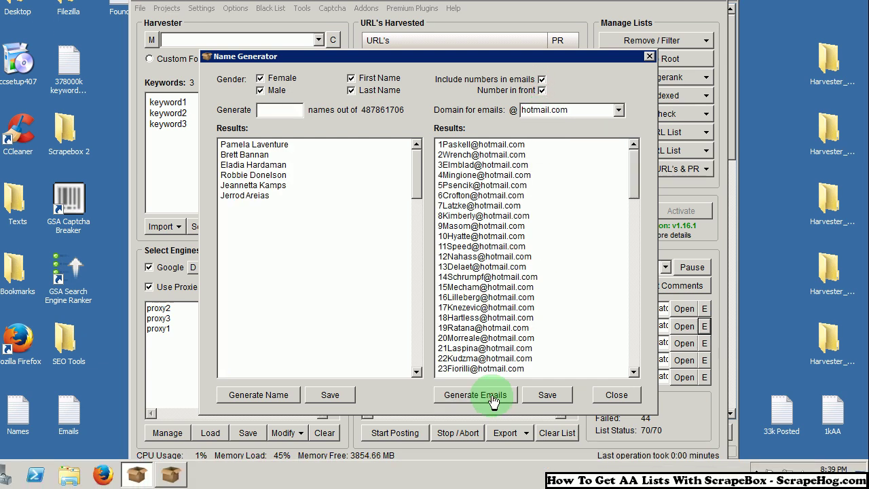
left_click(617, 395)
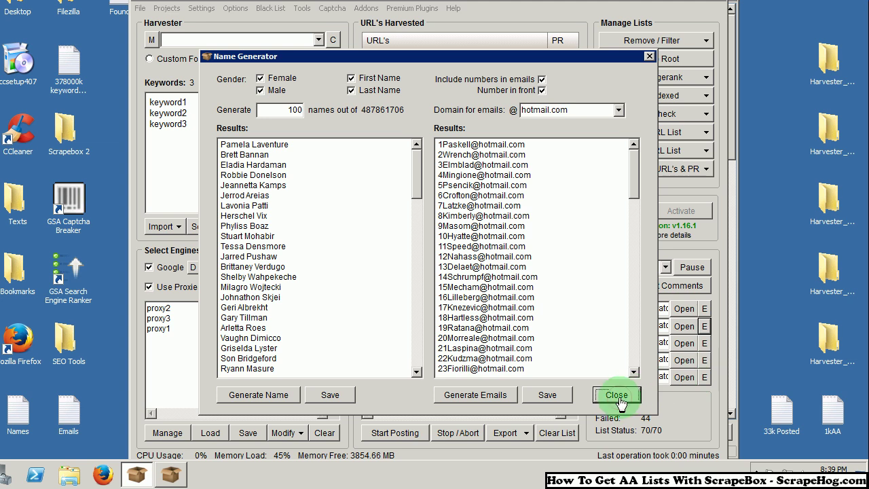
left_click(704, 343)
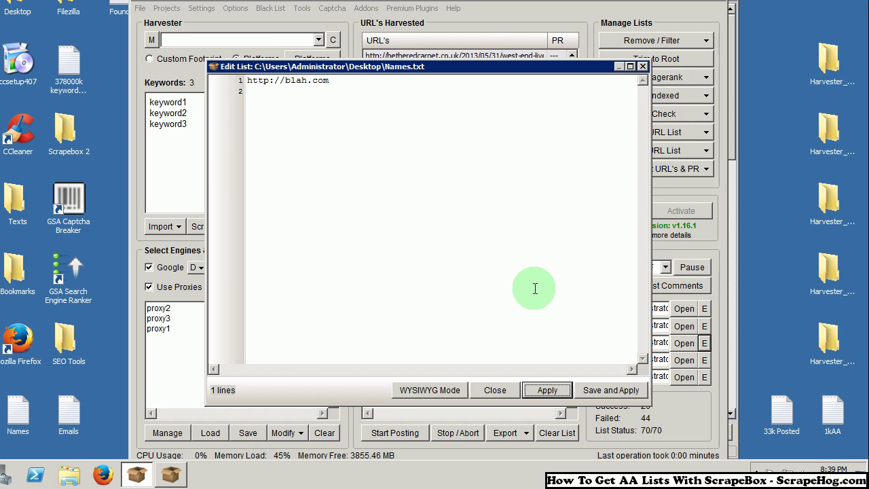
- Close the websites file and review the two thank-you comments in the comments file
left_click(495, 390)
left_click(703, 361)
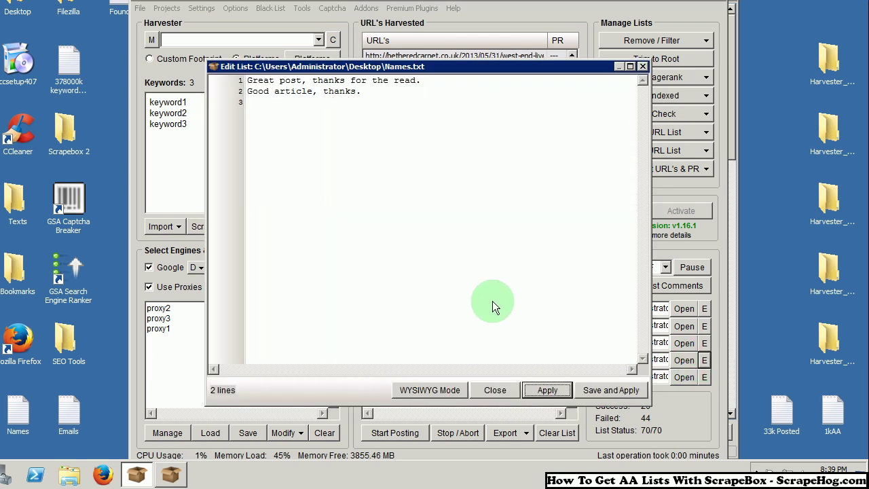
left_click(281, 105)
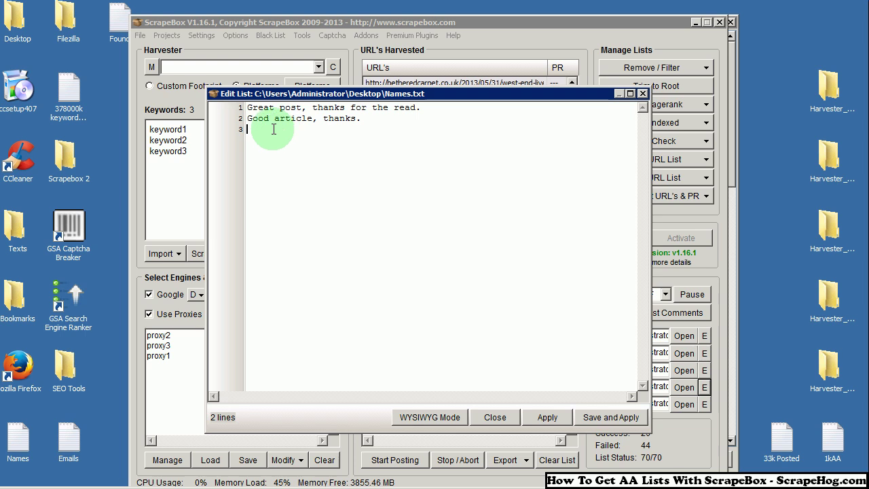
left_click_drag(274, 129, 250, 105)
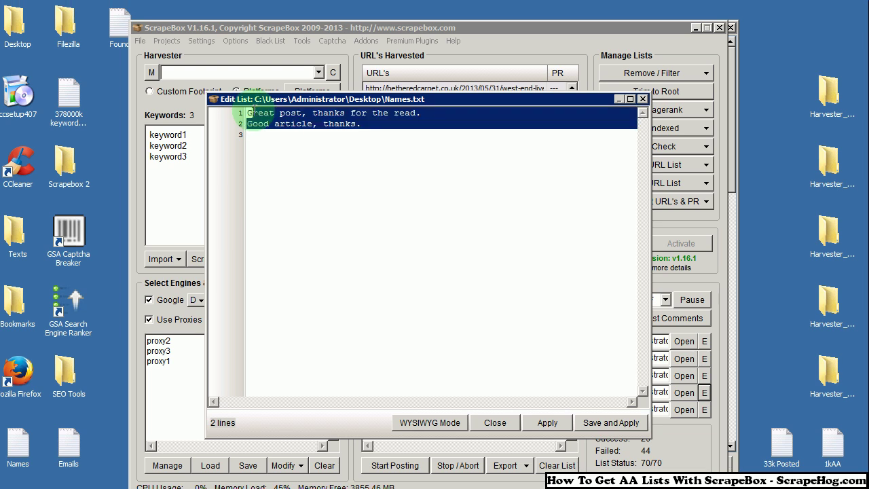
left_click(316, 139)
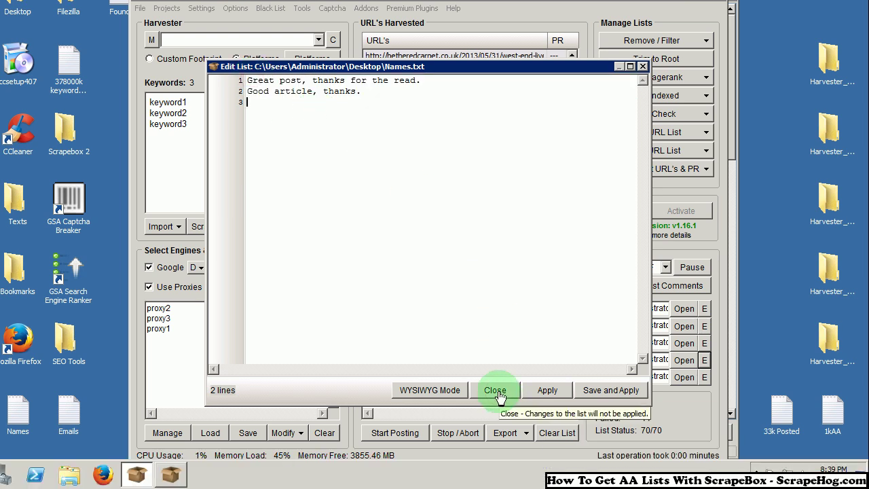
left_click(495, 390)
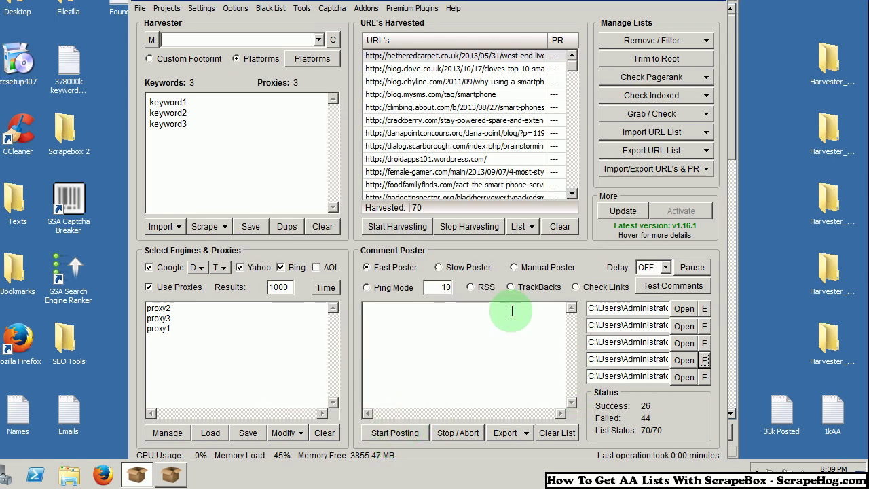
- Run the Fast Poster on all 70 blogs, ending with 23 successes and 47 failures
left_click(398, 435)
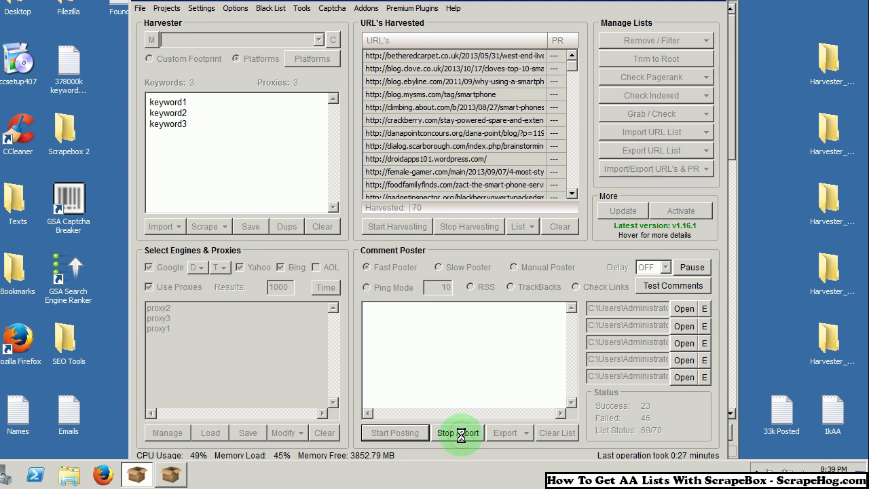
left_click(460, 433)
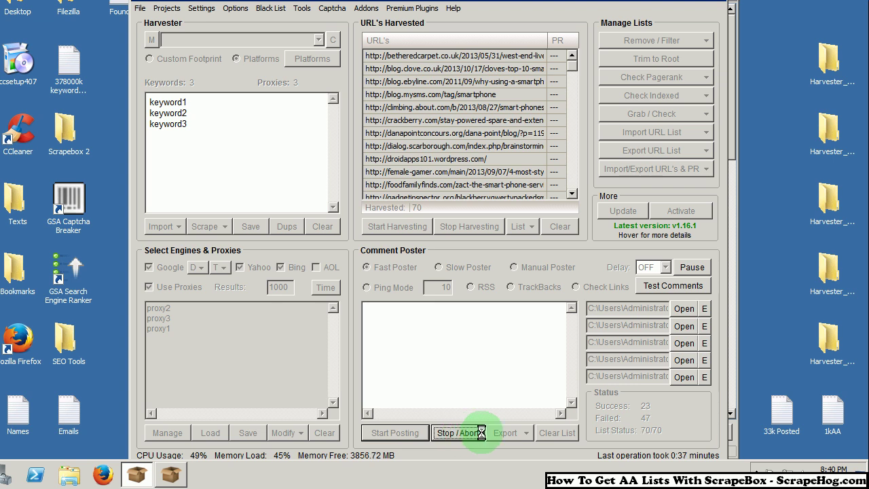
- Dismiss the posting-completed notice and close the posting-results export options
left_click(467, 262)
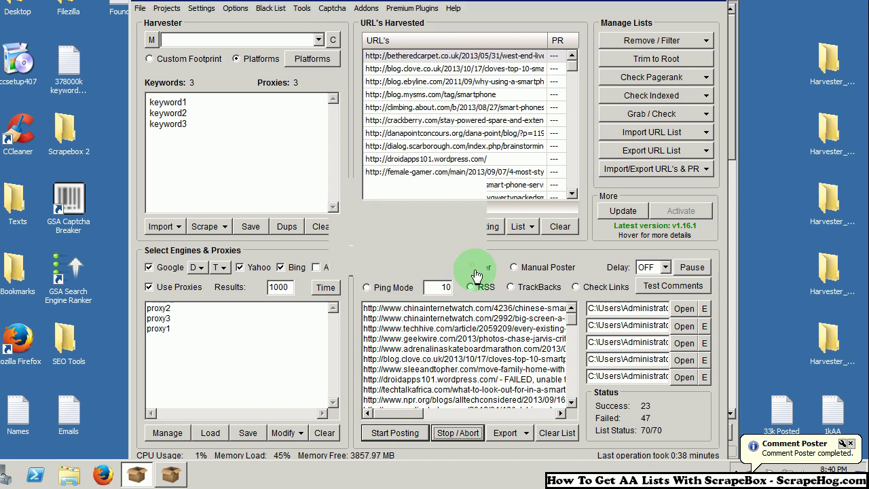
left_click(519, 438)
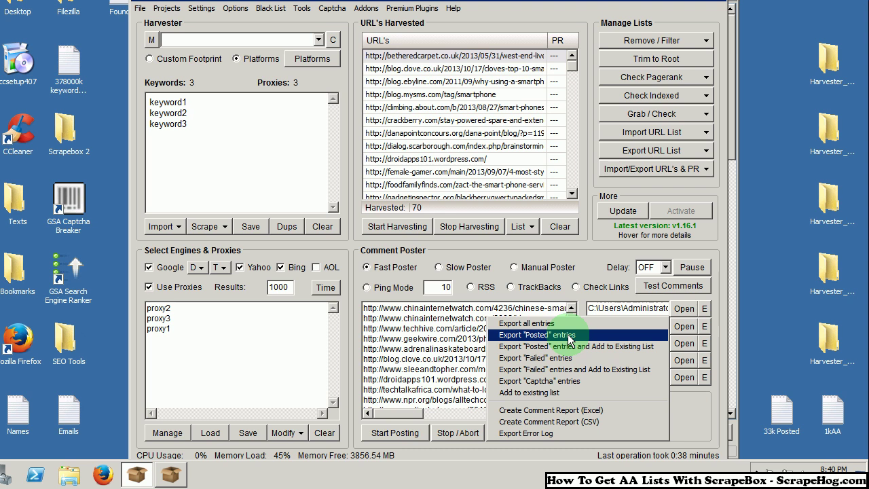
left_click(694, 411)
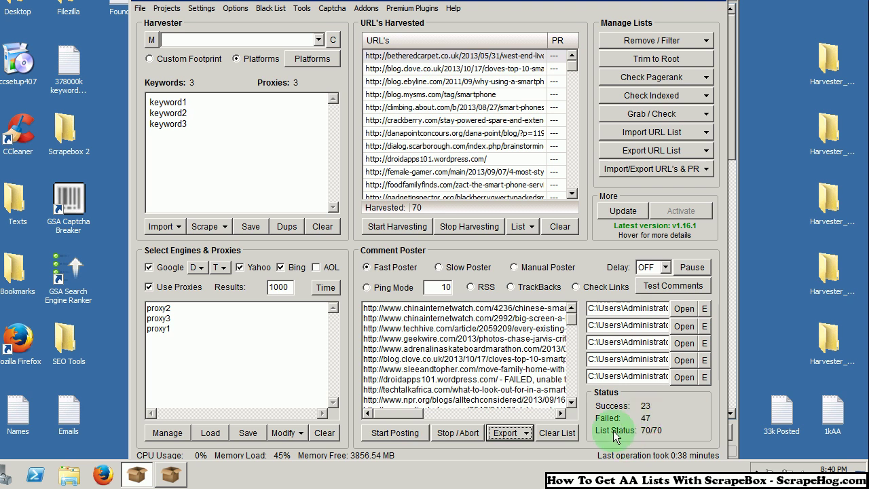
- Empty the poster's URL list and switch the poster to Check Links mode
left_click(570, 438)
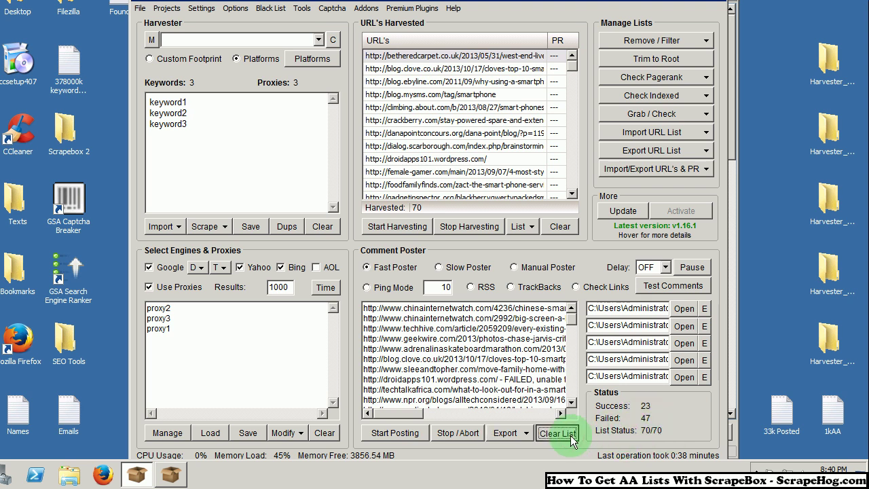
left_click(415, 258)
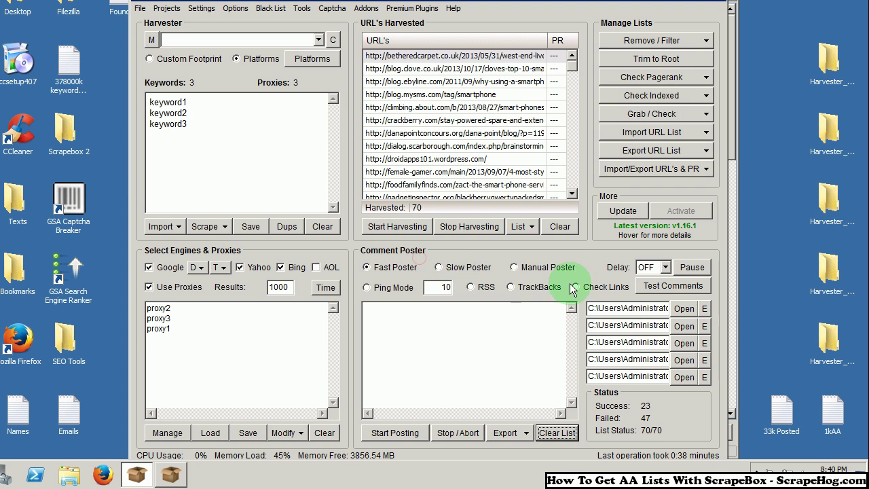
left_click(575, 287)
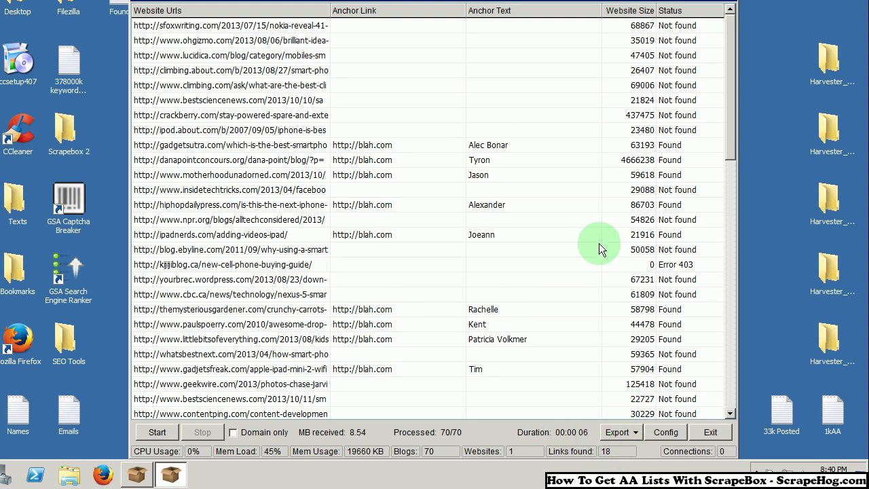
- Export the 18 found links to a 'Links Found' text file and exit the checker
left_click(635, 434)
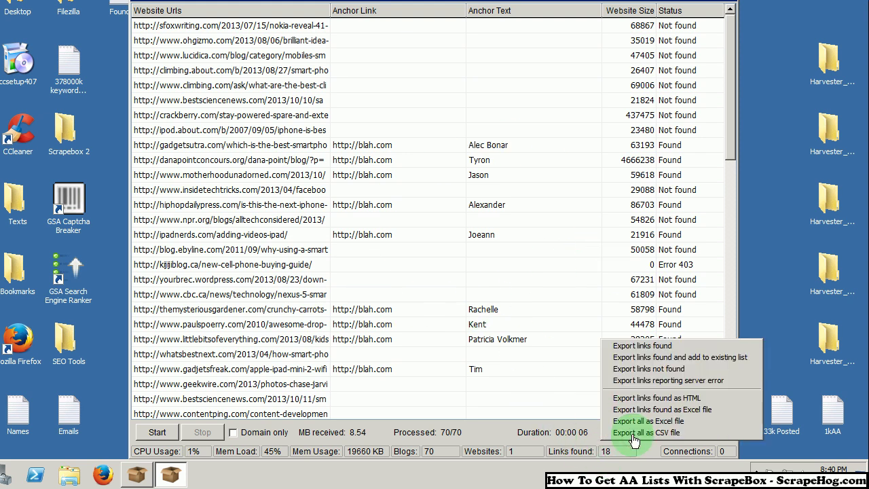
left_click(669, 352)
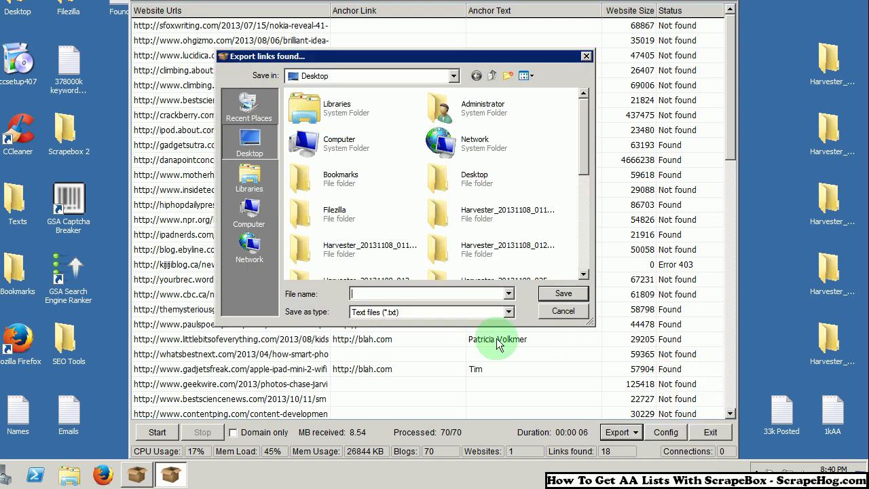
type("Links Found")
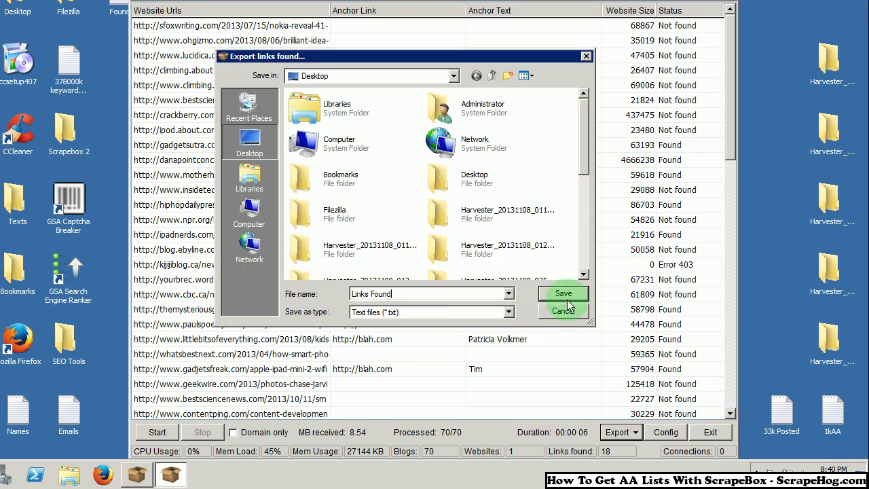
left_click(563, 294)
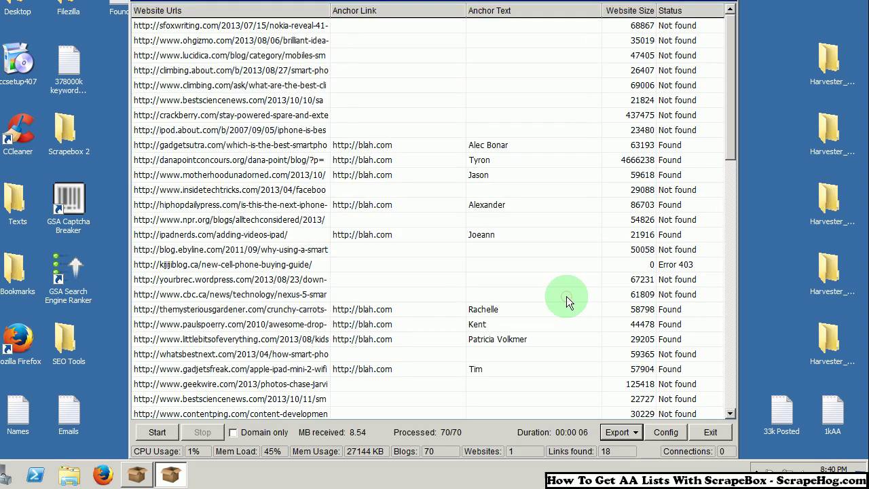
left_click(707, 431)
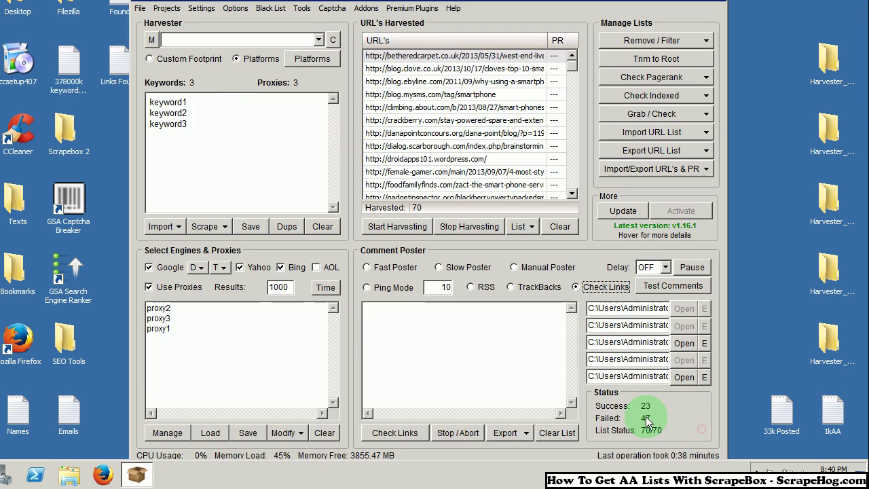
- Clear the harvested URLs and import the Links Found file as the replacement list
left_click(560, 226)
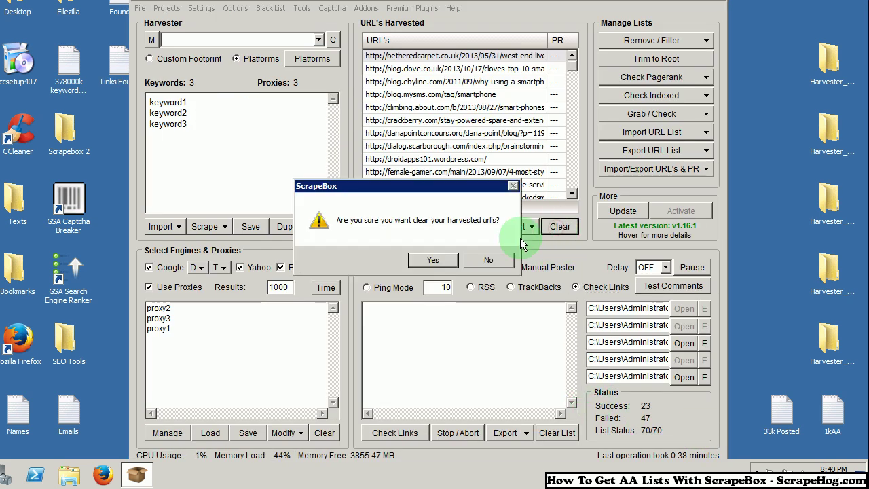
left_click(433, 262)
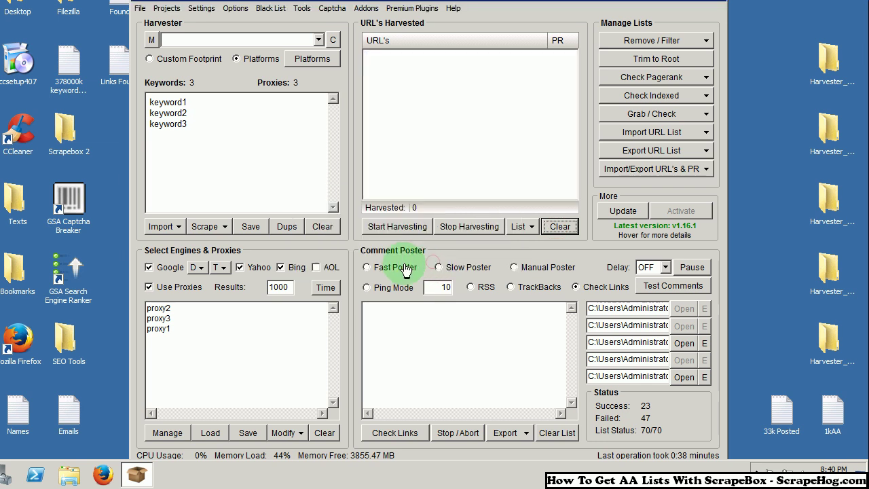
left_click(665, 133)
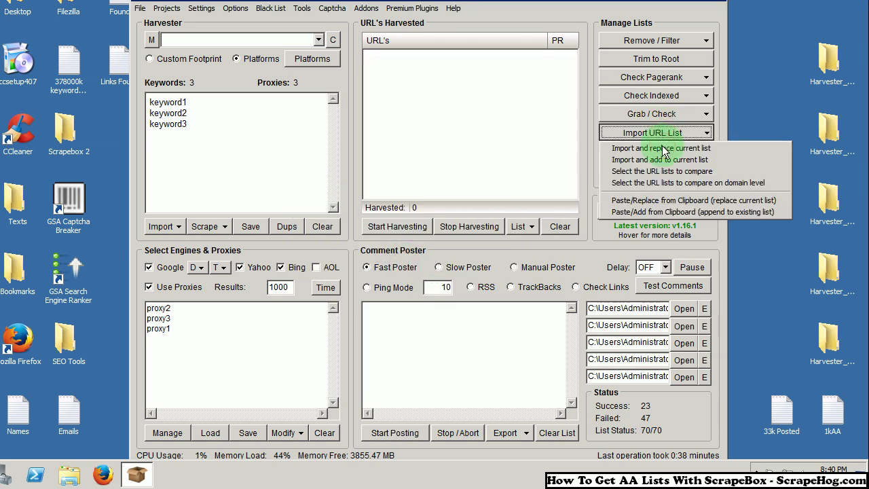
left_click(662, 147)
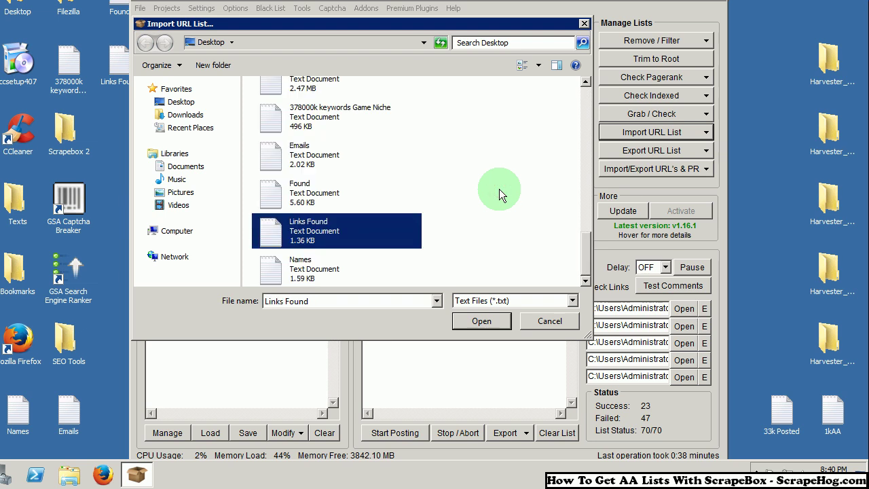
key("Return")
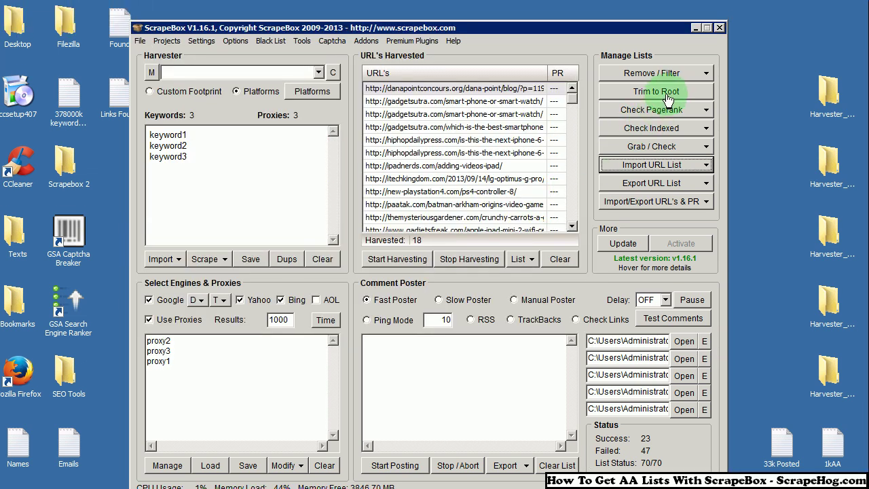
- Trim the 18 URLs to root and remove duplicates, leaving 13 domains
left_click(668, 62)
left_click(438, 292)
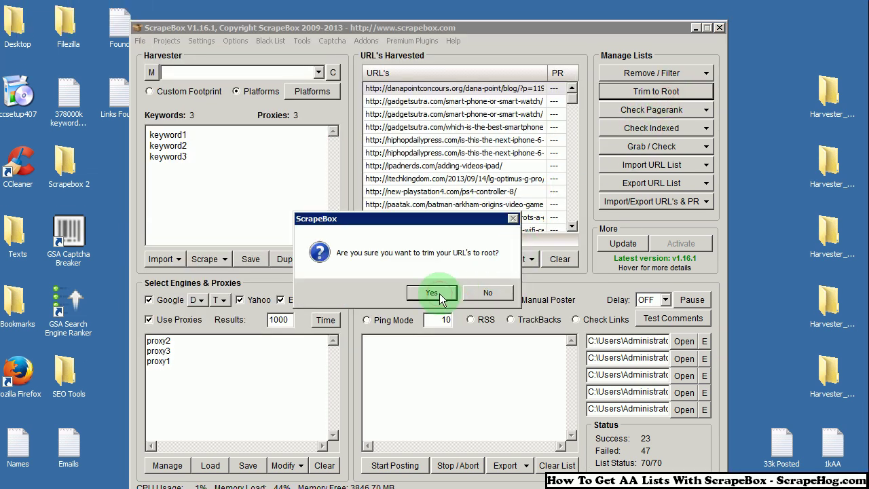
left_click(442, 297)
left_click(634, 73)
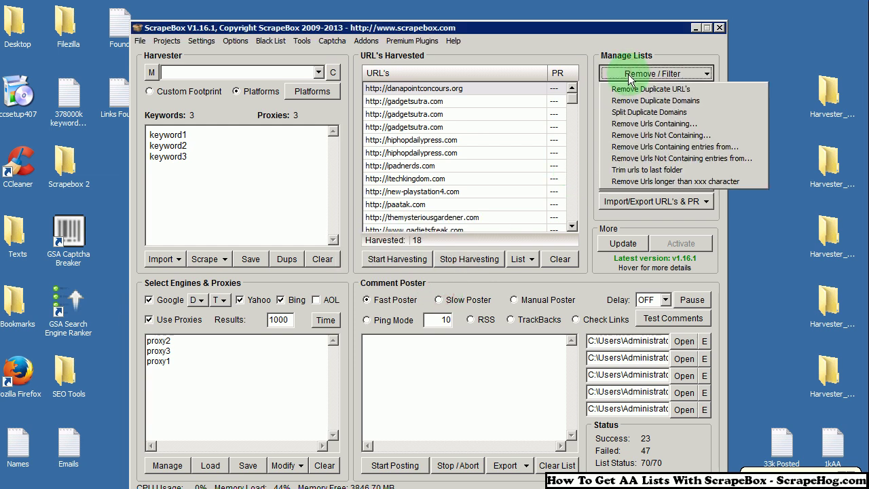
left_click(628, 86)
left_click(435, 292)
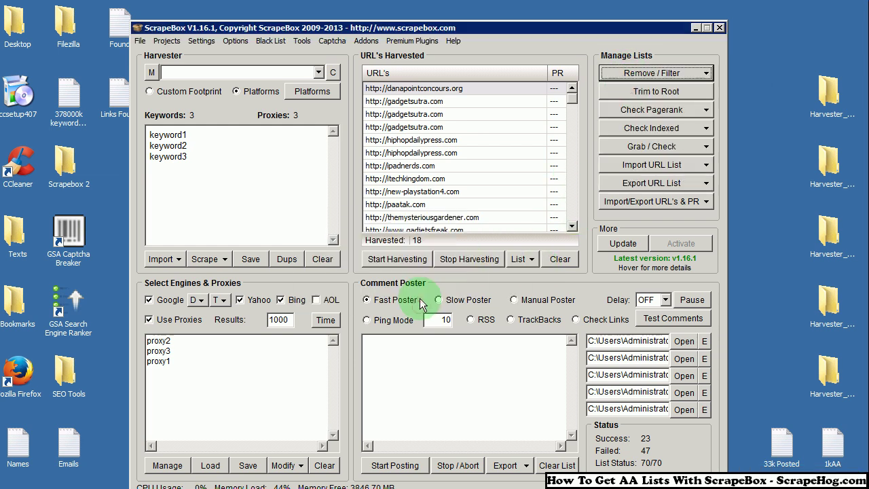
left_click(444, 297)
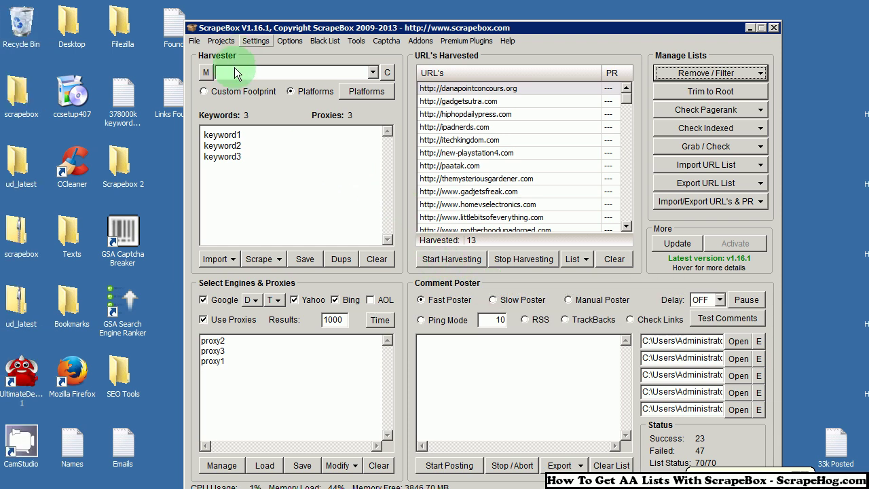
- Switch to a custom 'site:' footprint and delete all three keywords
left_click(224, 93)
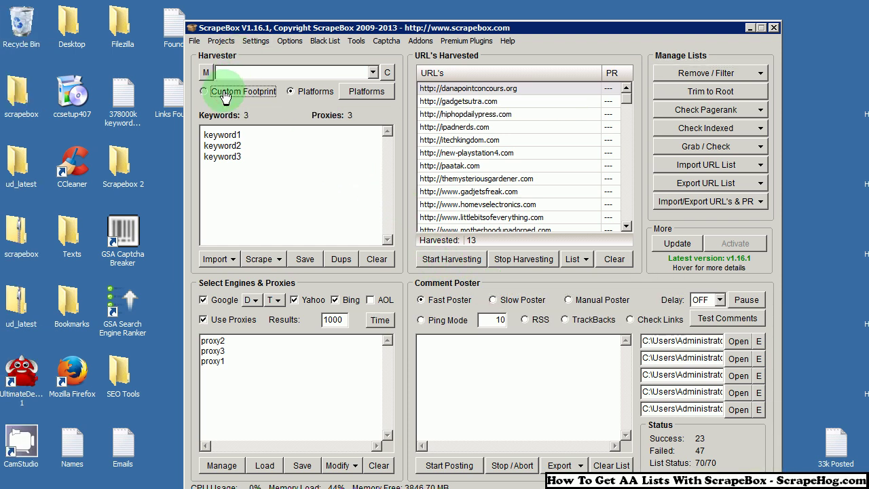
left_click(244, 76)
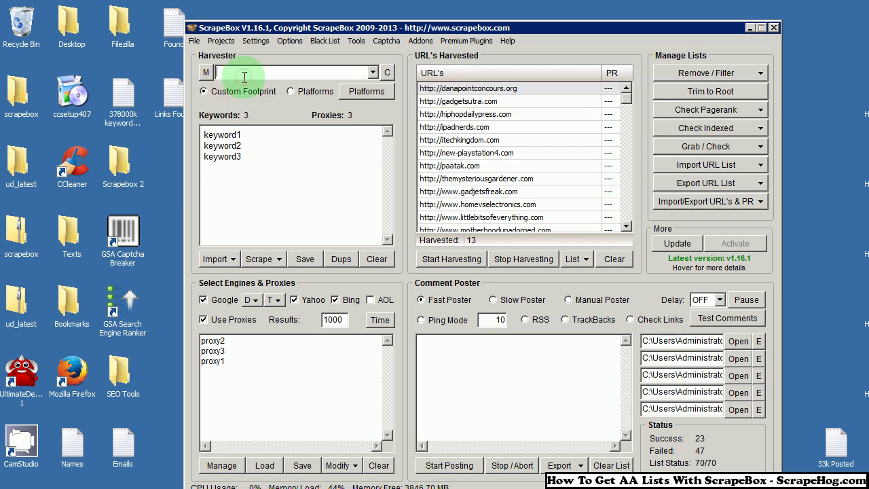
scroll(245, 76, "down", 1)
left_click(285, 175)
key("ctrl+a")
key("Delete")
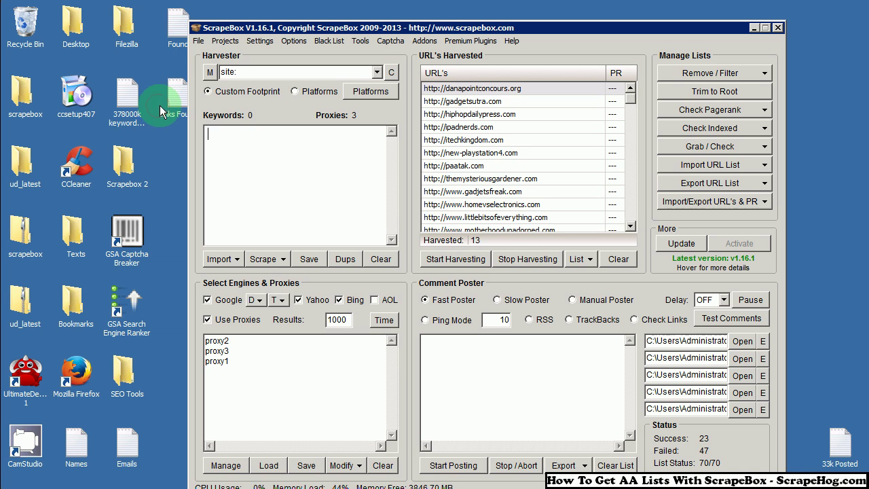
- Export the 13 root URLs as a text file named TrimChe
left_click(751, 183)
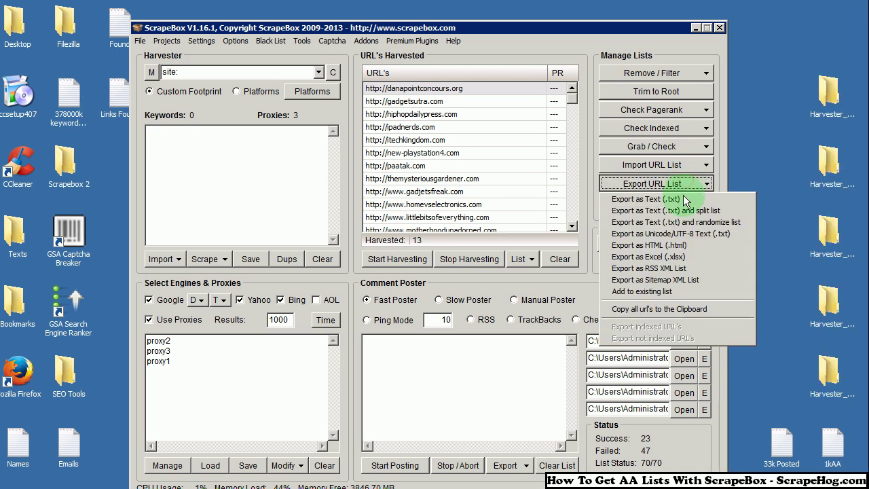
left_click(683, 200)
type("T")
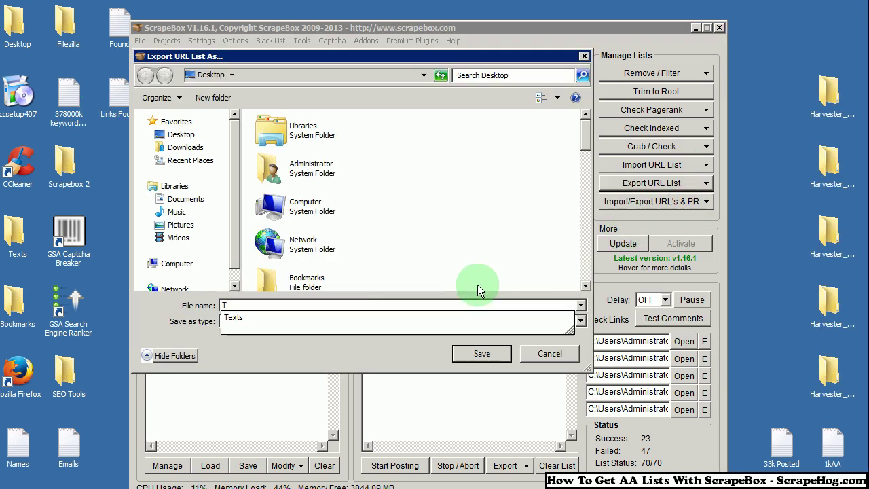
type("rimChe")
key("Return")
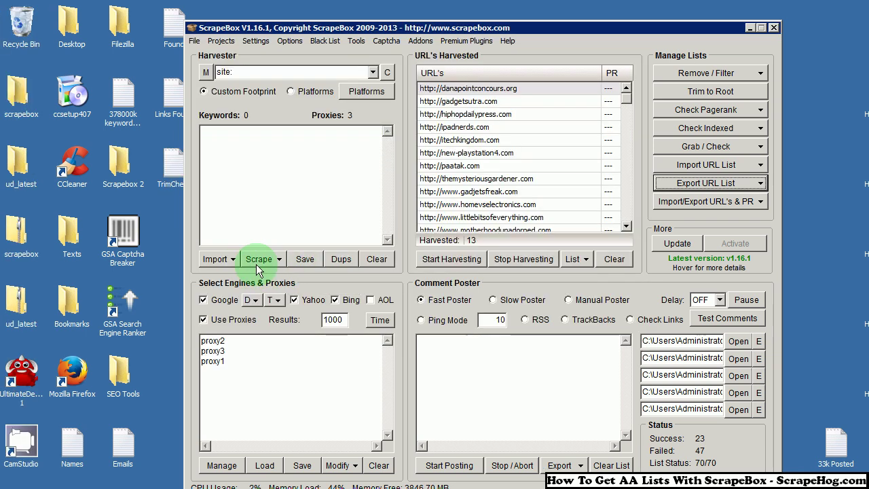
- Import the saved TrimChe URL file into the harvester's keywords list
left_click(202, 258)
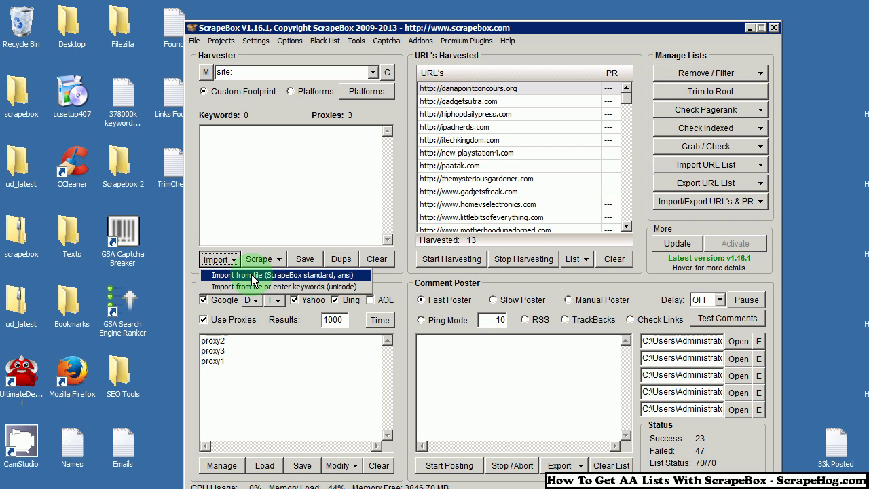
left_click(253, 276)
left_click(442, 210)
key("t")
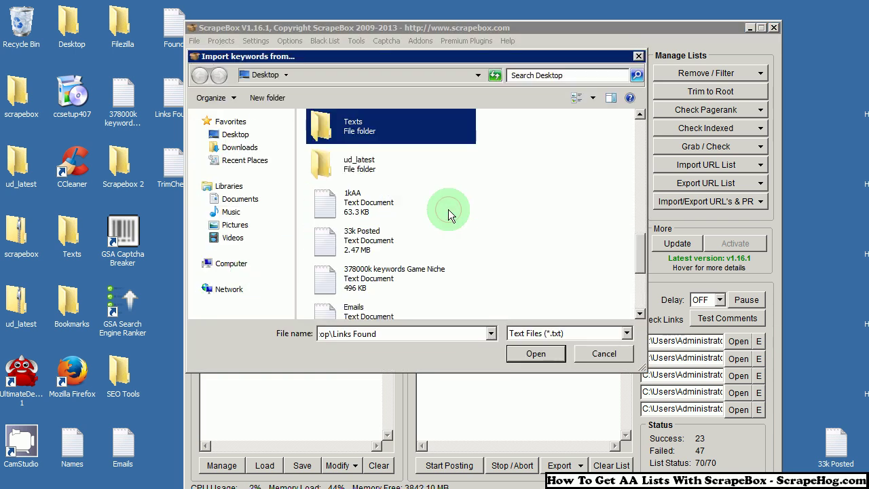
key("t")
key("Return")
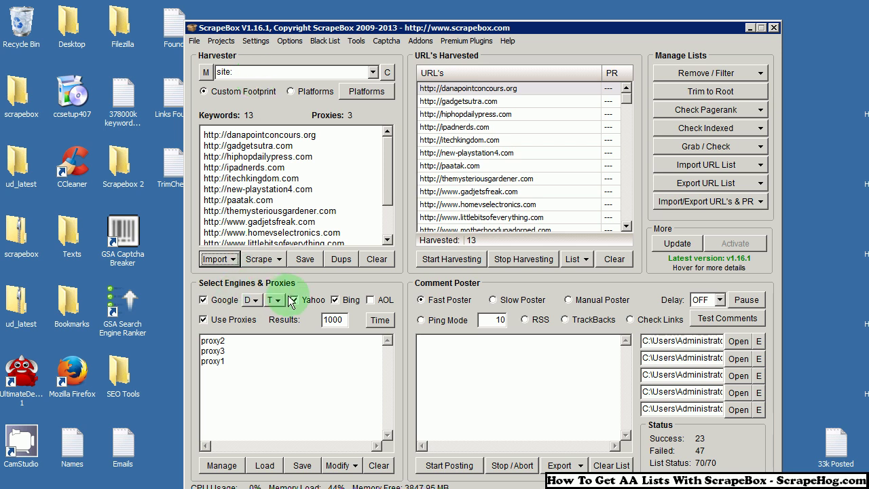
- Inspect the imported domains, such as ipadnerds.com, in the keywords list
double_click(226, 135)
double_click(229, 146)
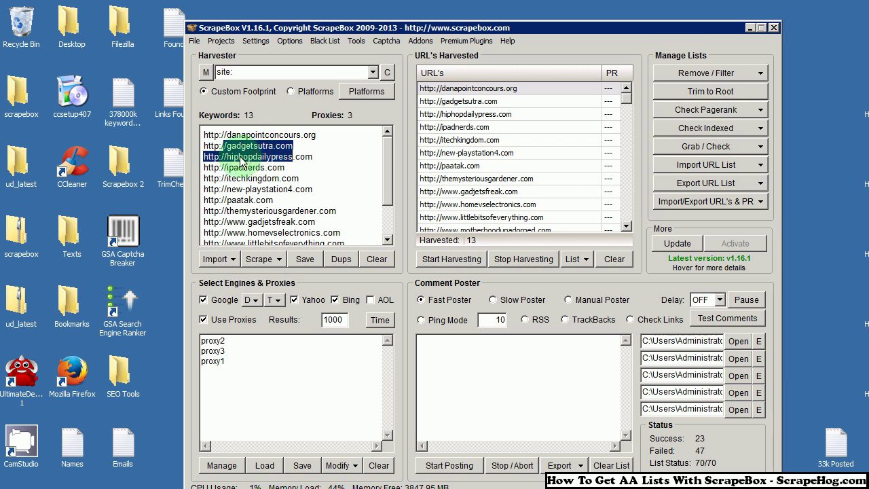
left_click(250, 169)
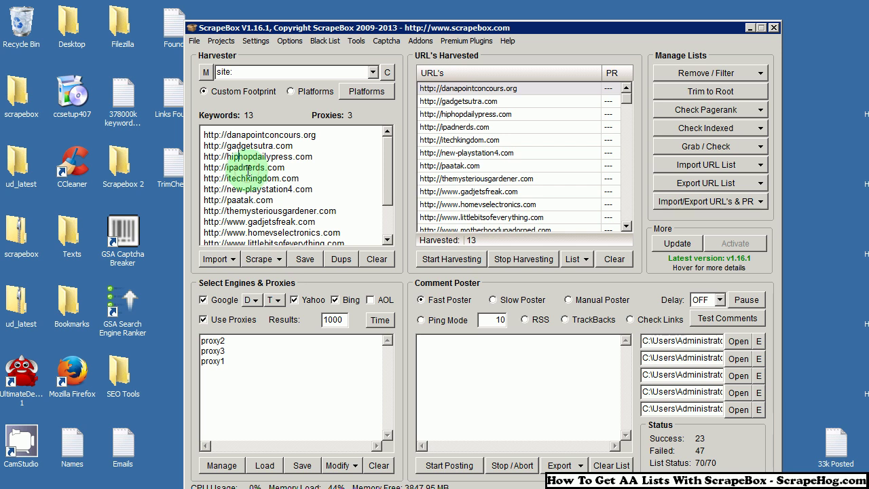
mouse_move(249, 169)
left_mouse_down()
mouse_move(285, 170)
mouse_move(231, 167)
left_mouse_up()
double_click(288, 170)
left_click(290, 170)
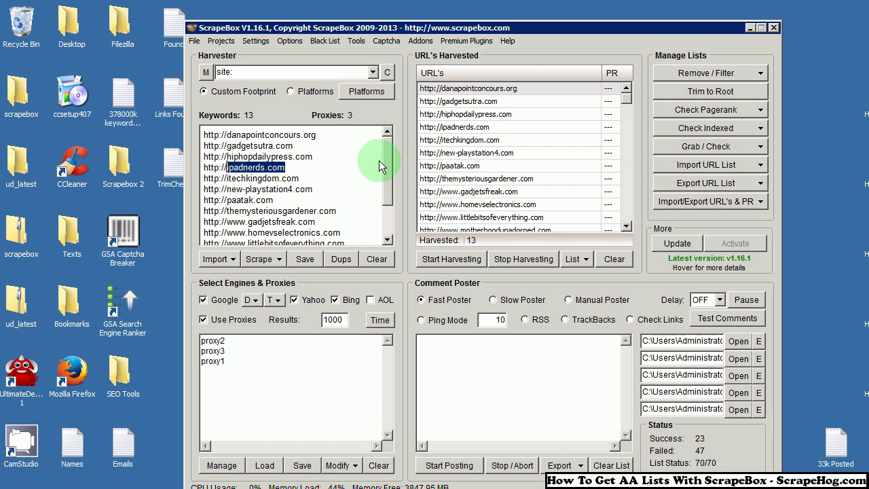
left_click_drag(387, 139, 386, 167)
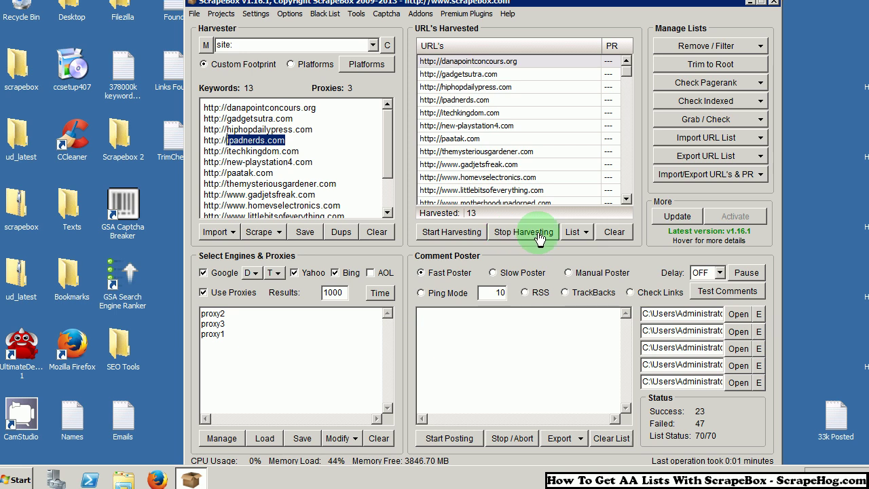
- Clear the old harvested URLs and untick Use Proxies, Yahoo and Bing
left_click(614, 232)
left_click(498, 269)
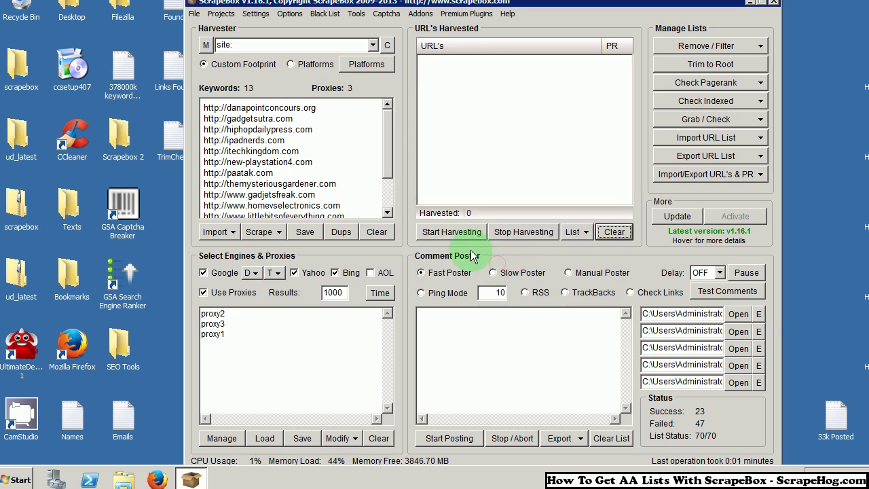
left_click(233, 295)
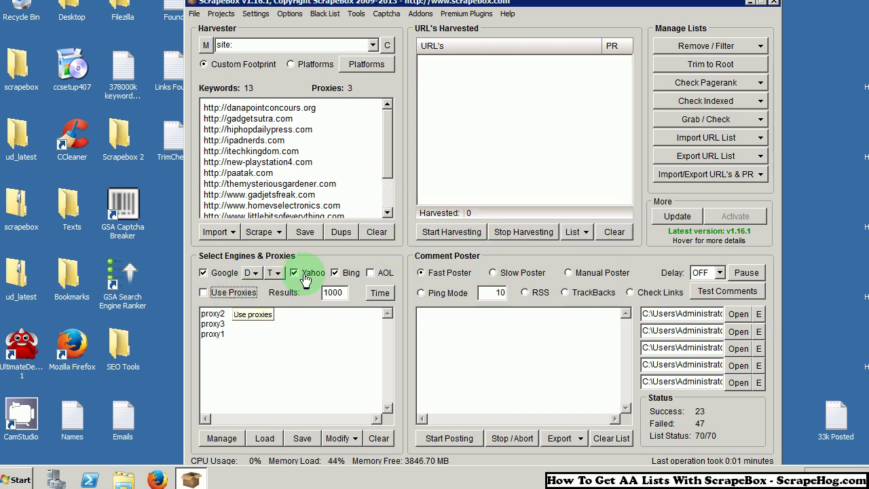
left_click(311, 272)
left_click(350, 273)
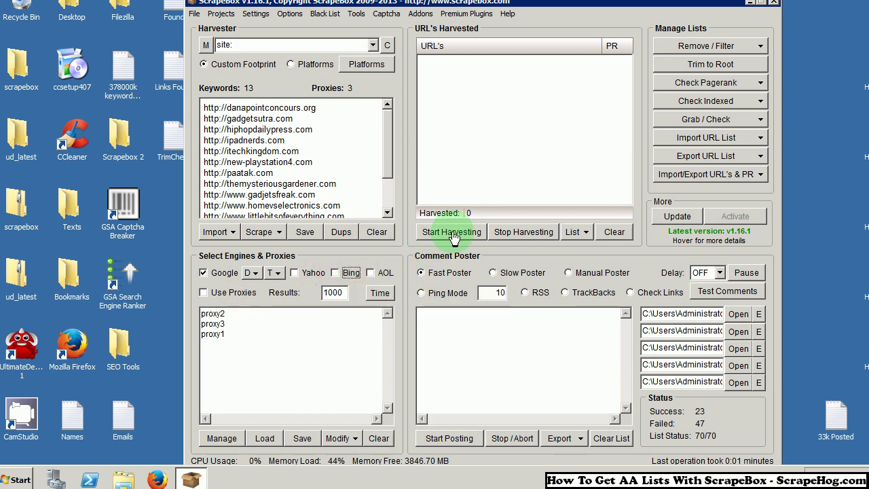
- Run a Google-only harvest without proxies, stopping it at 1630 results
left_click(453, 233)
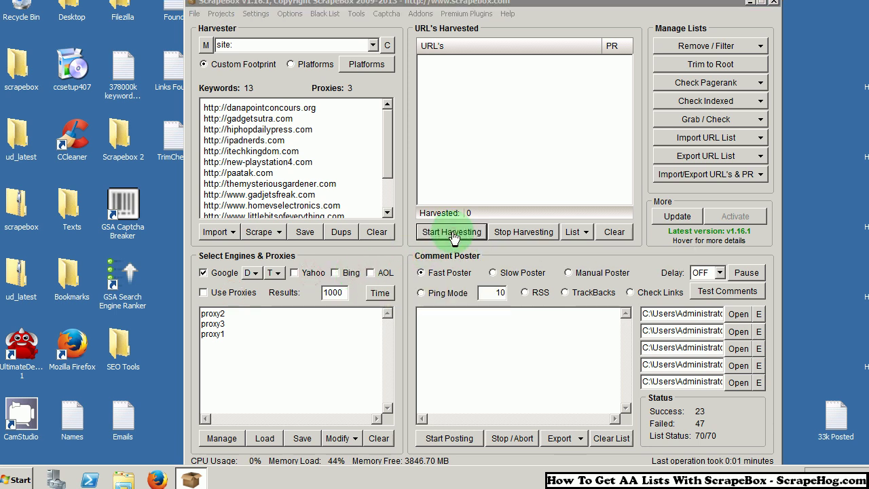
left_click(499, 268)
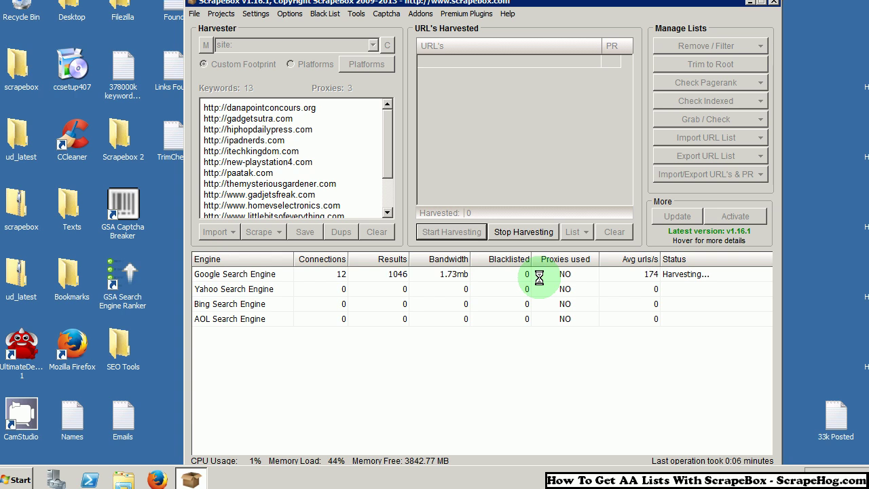
left_click(522, 233)
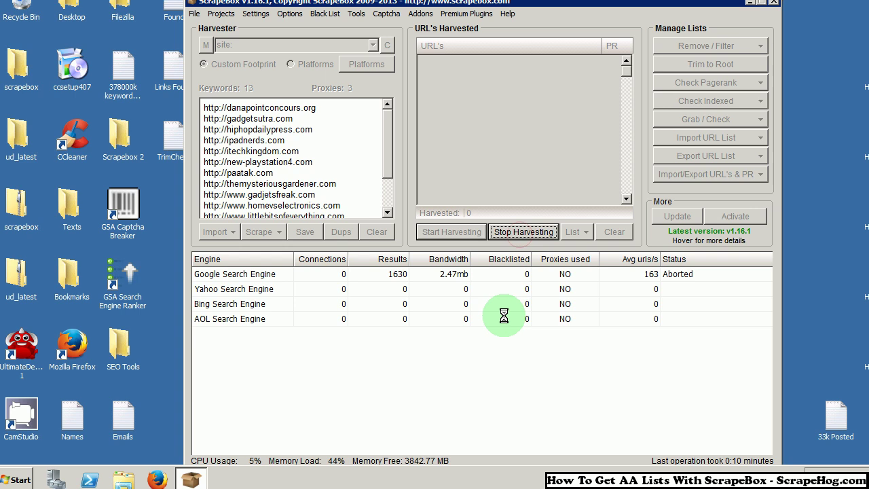
- Close the harvest notice and keyword statistics, then remove duplicates; 1630 URLs remain
left_click(502, 267)
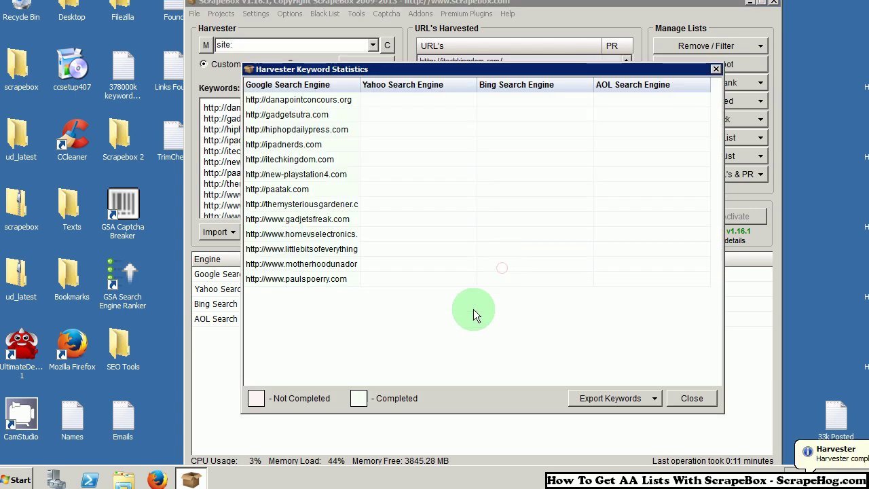
left_click(692, 398)
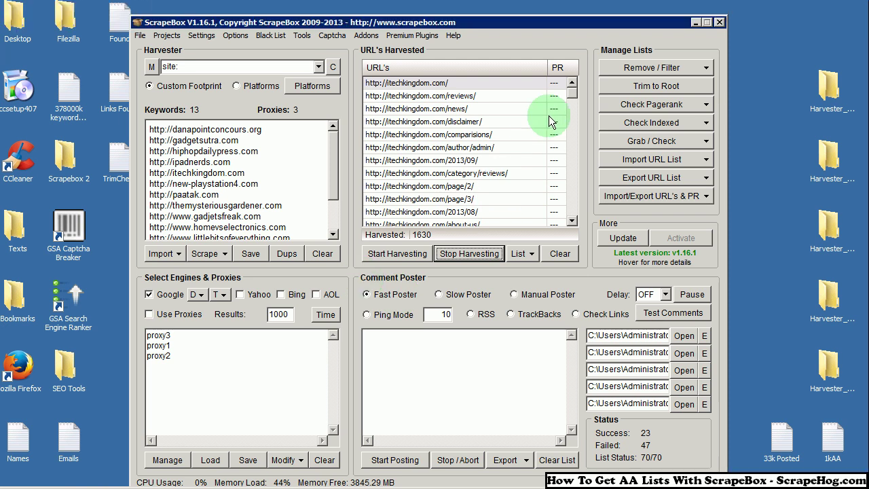
left_click(650, 67)
left_click(652, 83)
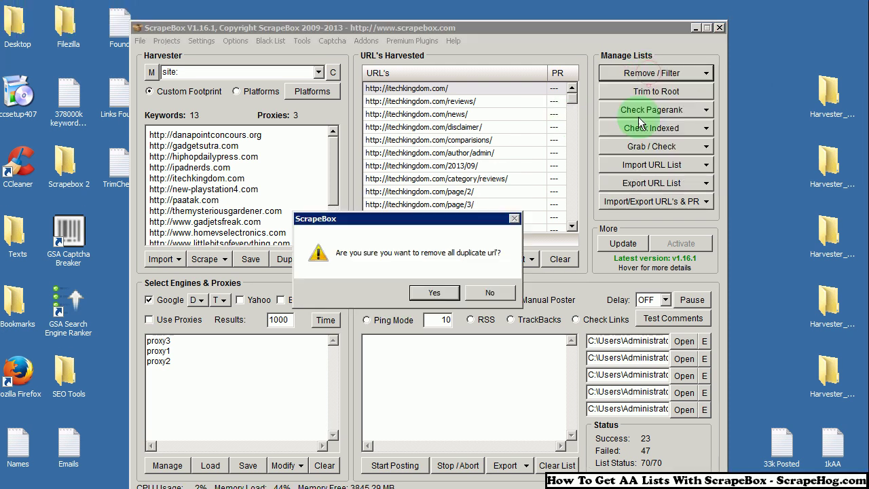
left_click(434, 292)
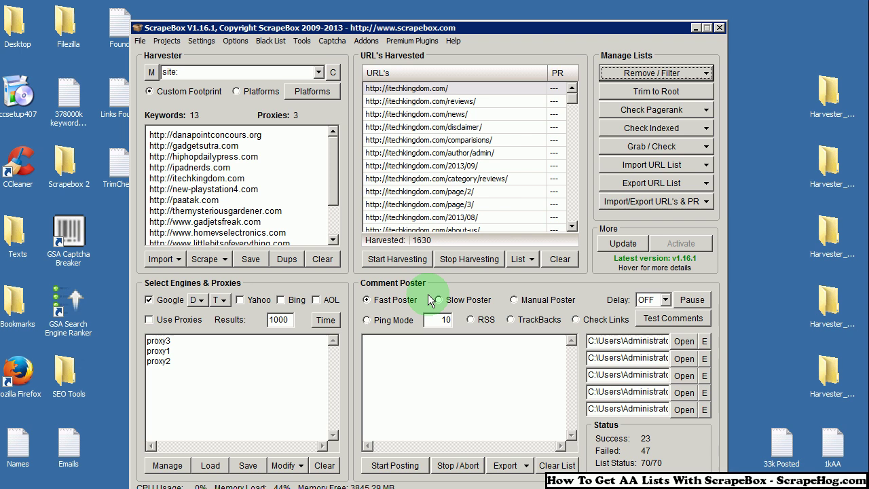
left_click(440, 292)
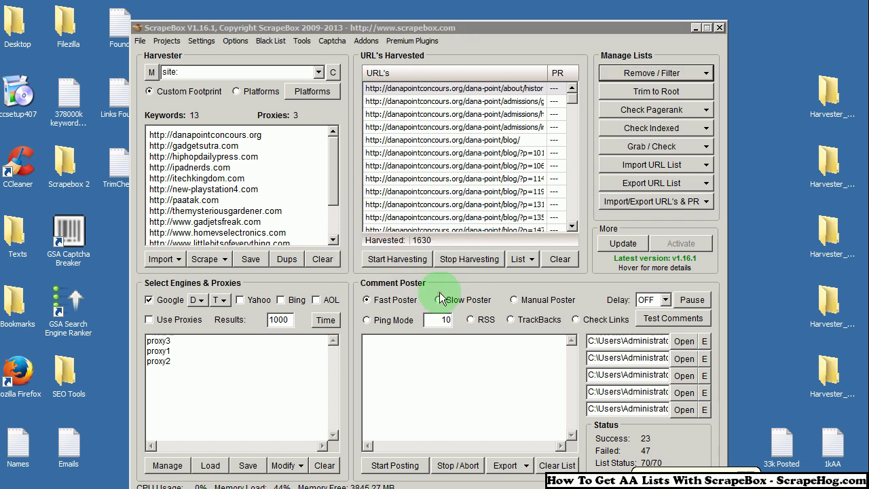
- Transfer the 1630 harvested URLs to the commenter's blog list
left_click(524, 261)
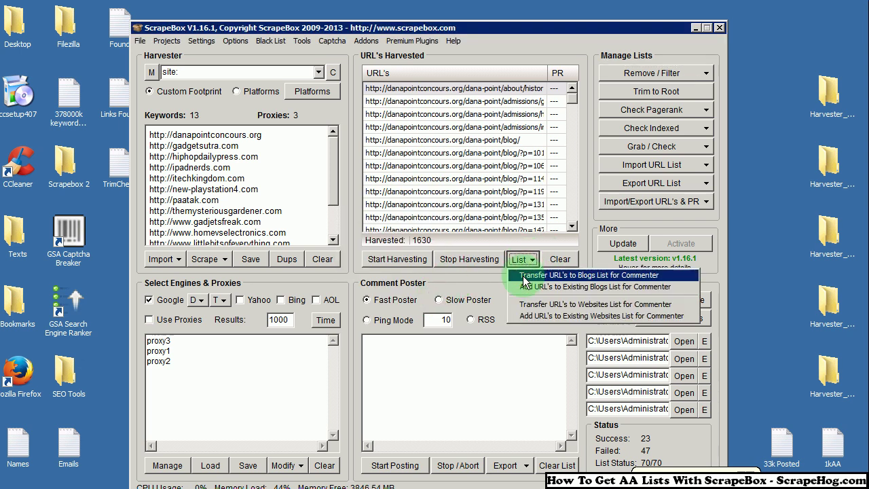
left_click(524, 277)
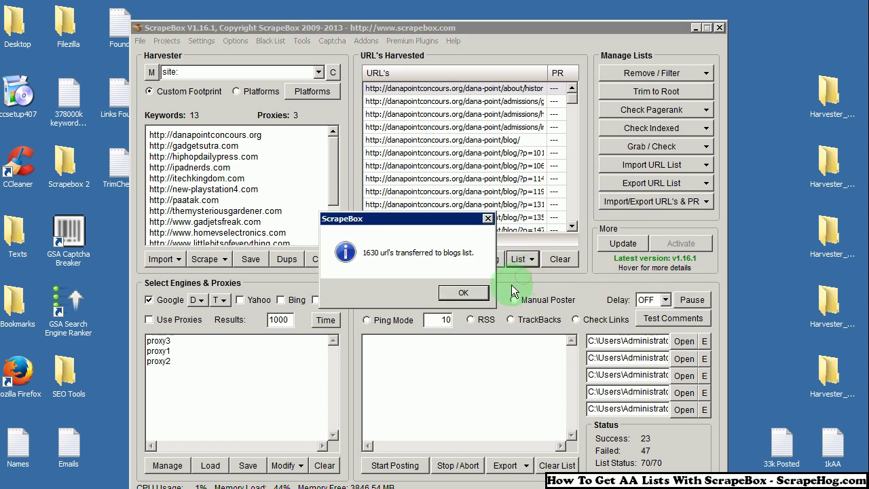
left_click(464, 293)
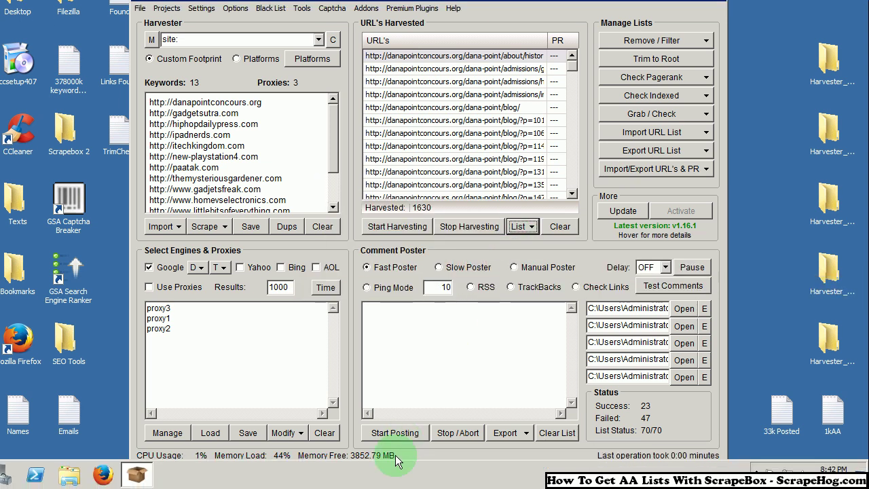
- Run comment posting on the blog list, skipping 5 filtered media URLs, and stop it at 524 of 1625
left_click(393, 439)
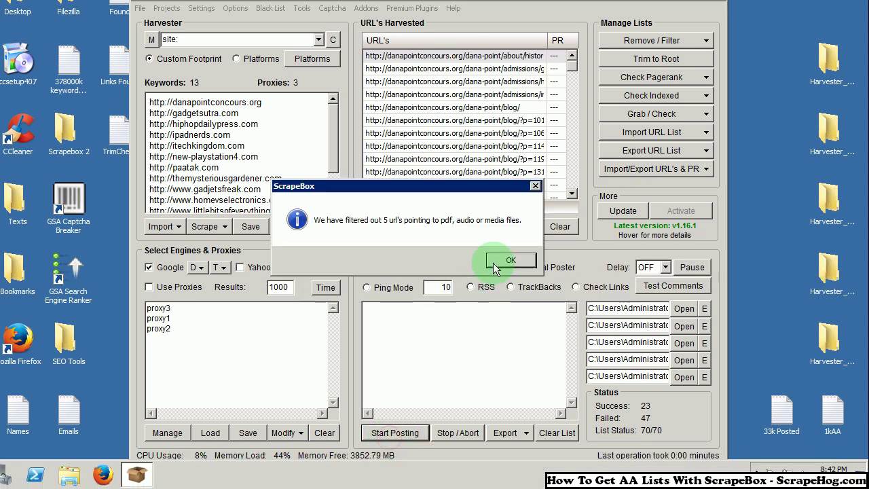
left_click(515, 258)
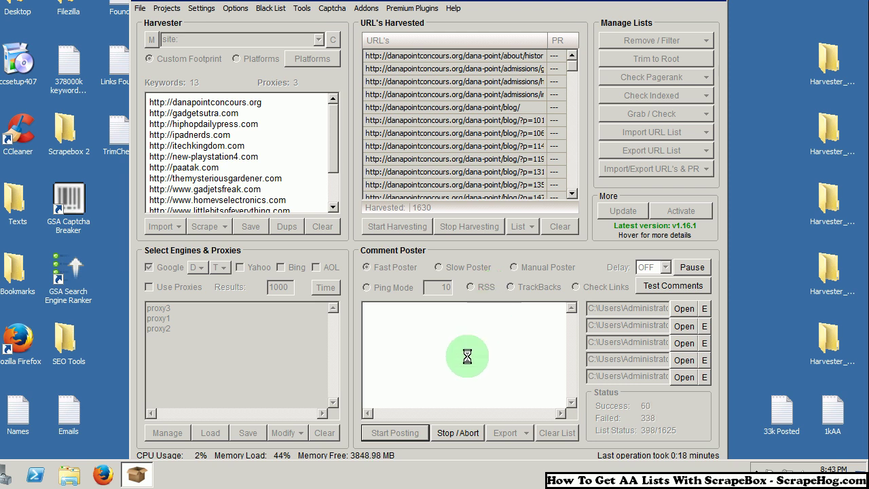
left_click(453, 433)
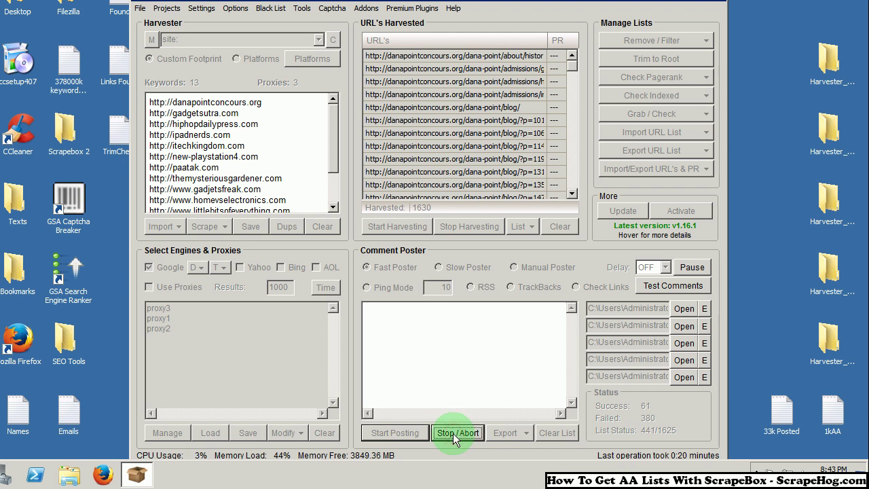
left_click(453, 433)
left_click(461, 258)
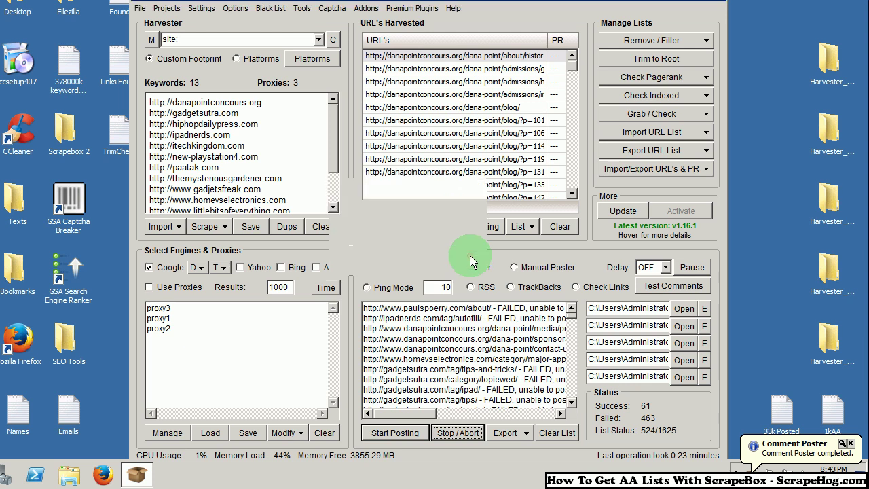
- Check the 1625 posted blogs for links, aborting at 924 processed with 73 links found
left_click(586, 288)
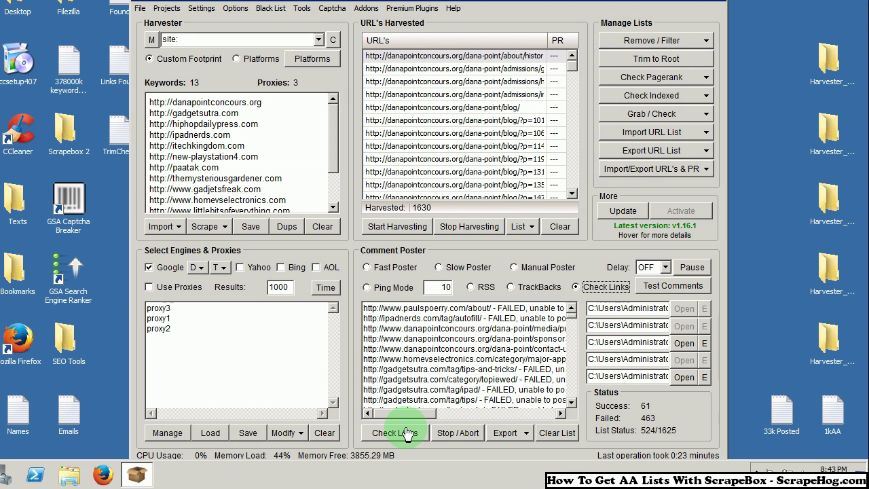
left_click(408, 433)
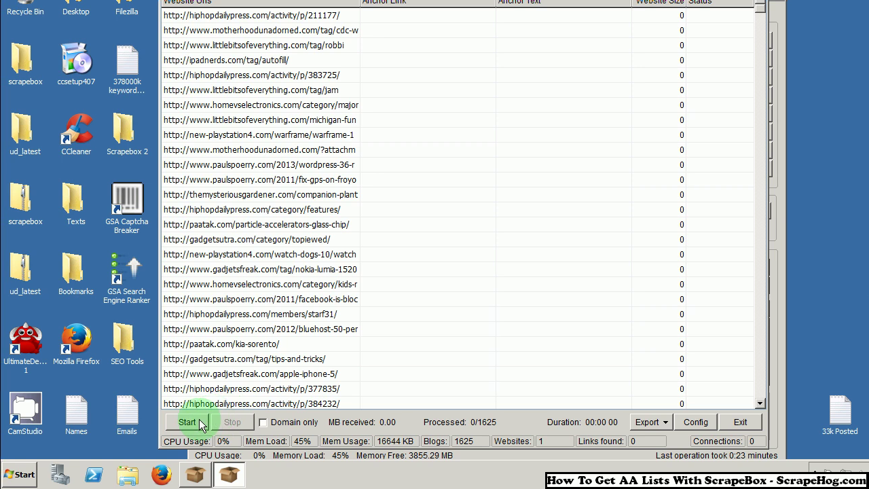
left_click(199, 421)
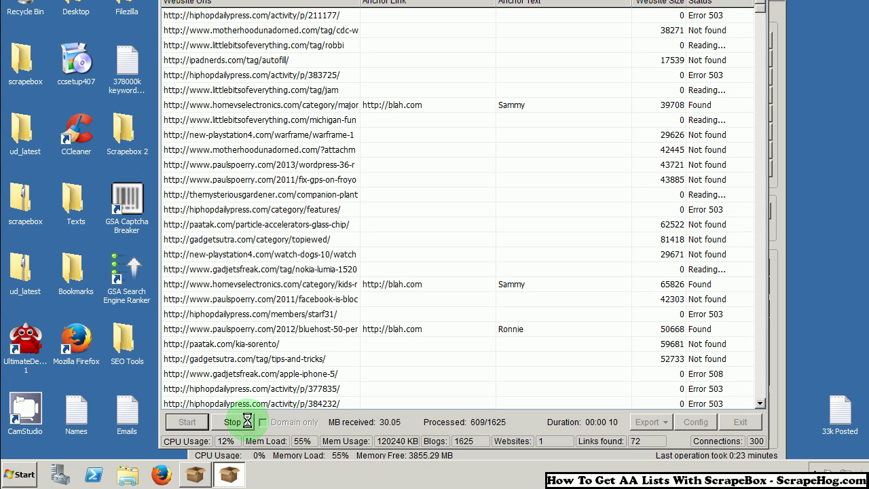
left_click(247, 422)
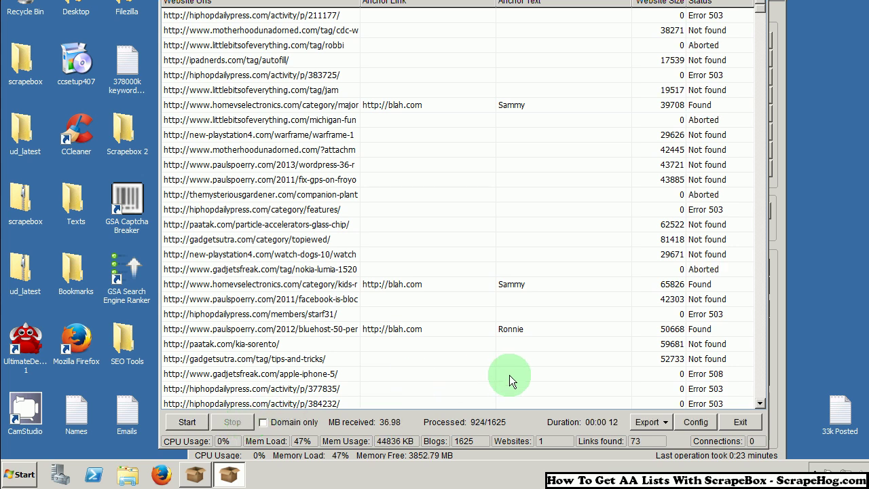
left_click(633, 422)
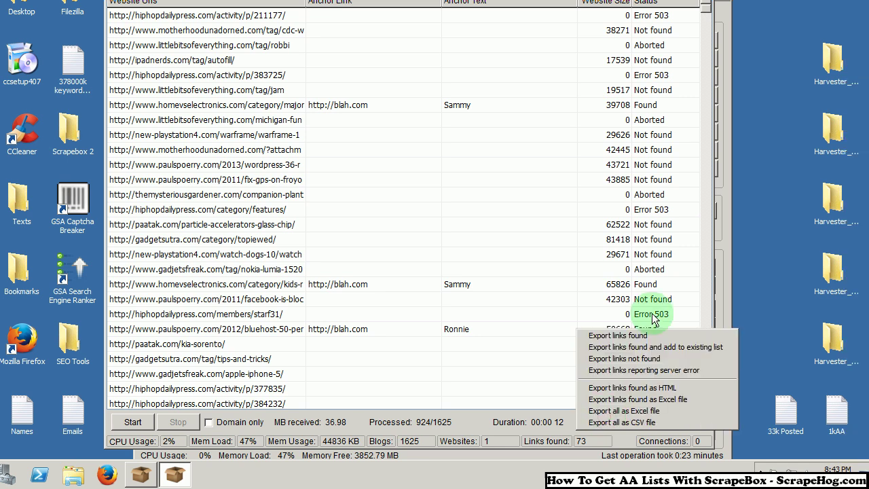
- Export the 73 found links as the AAList text file on the Desktop and close the checker
left_click(626, 337)
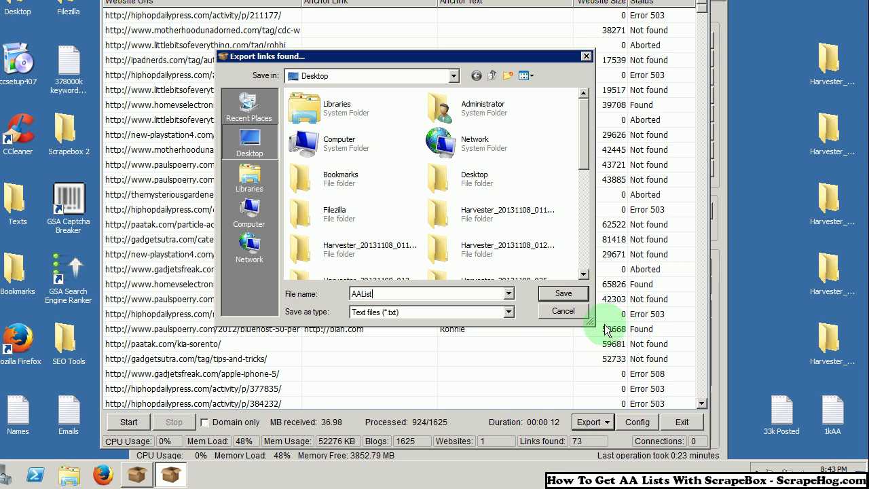
left_click(564, 294)
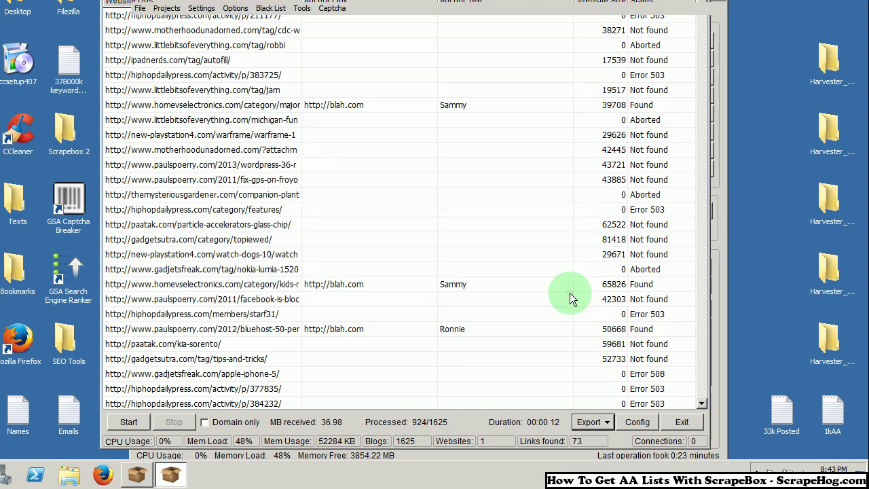
left_click(679, 420)
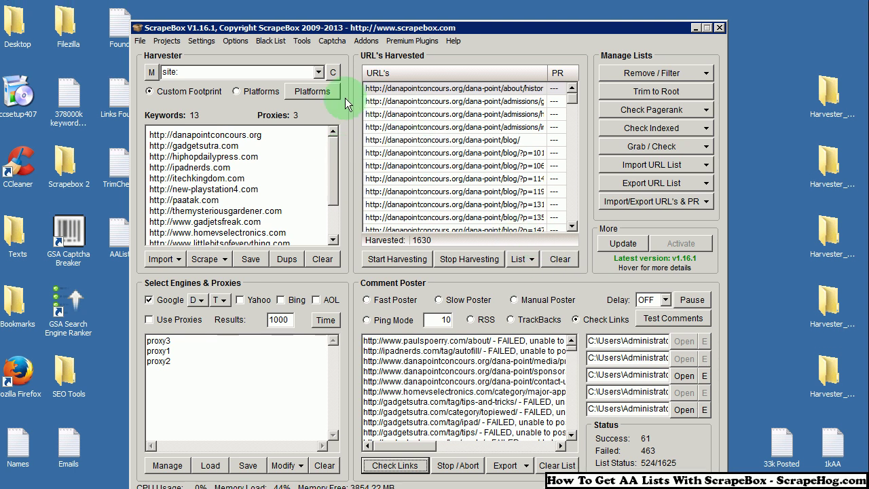
- Launch the Outbound Link Checker addon and set its connections to 50
left_click(366, 41)
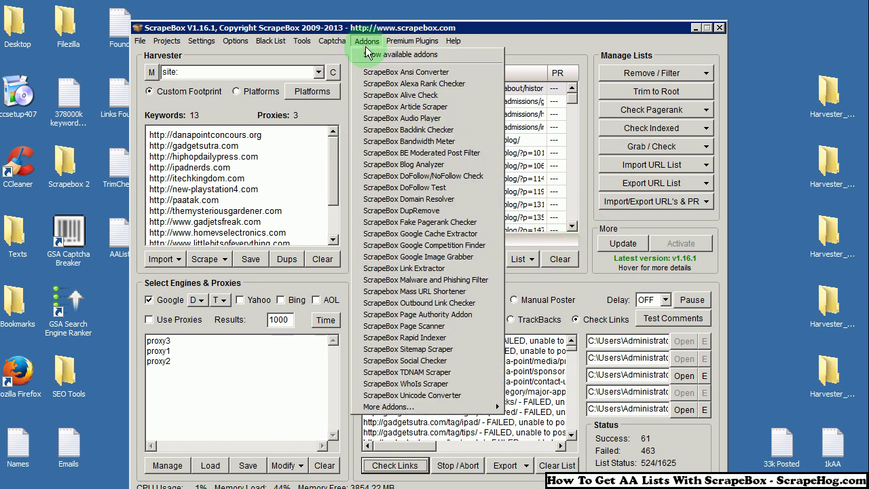
left_click(417, 303)
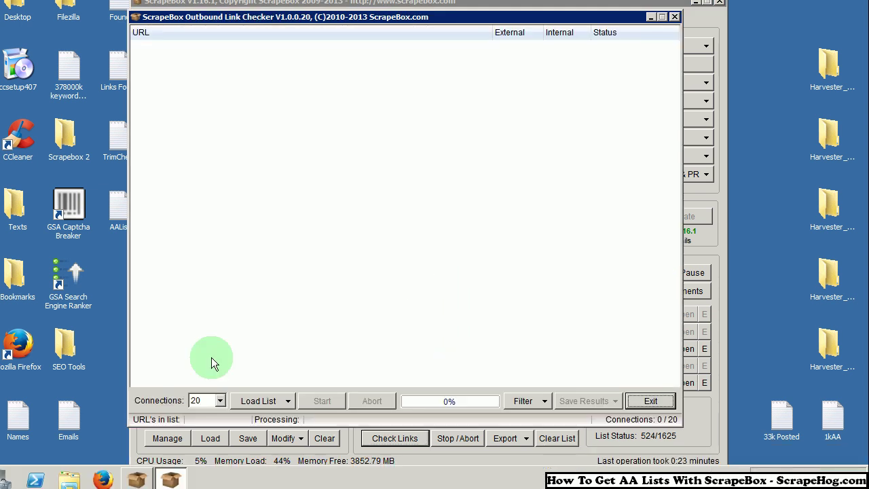
left_click(248, 395)
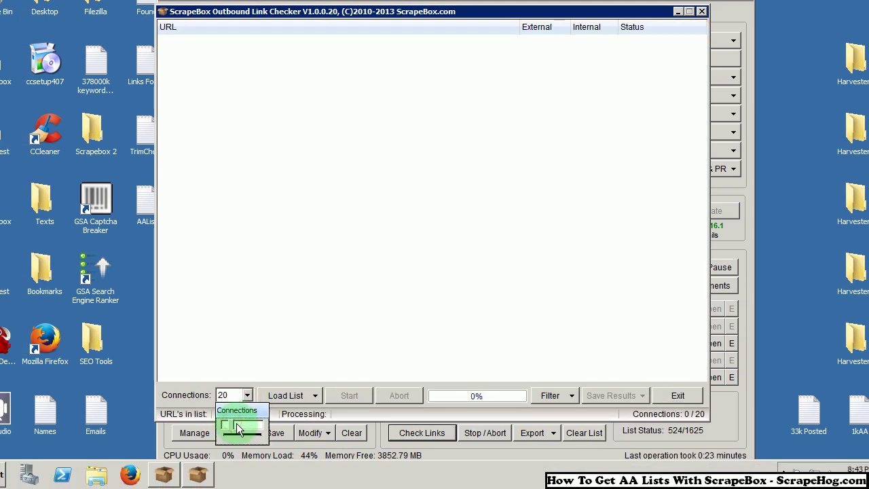
left_click_drag(233, 422, 250, 429)
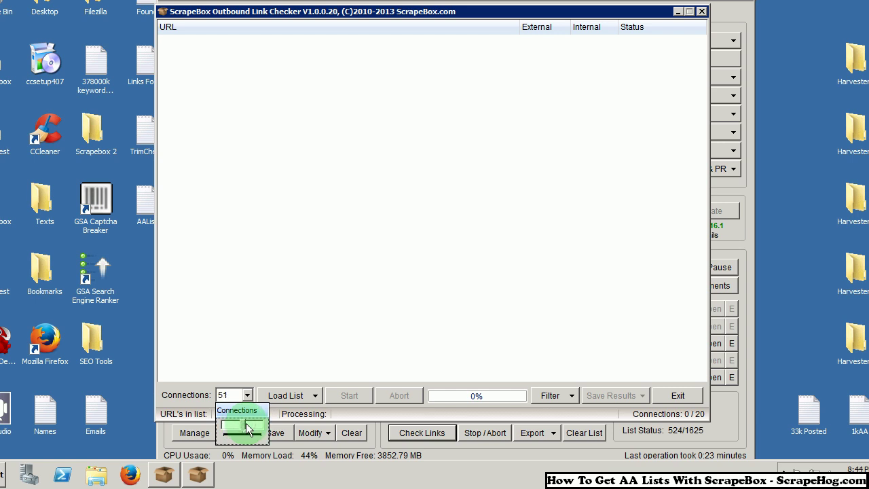
left_click(302, 409)
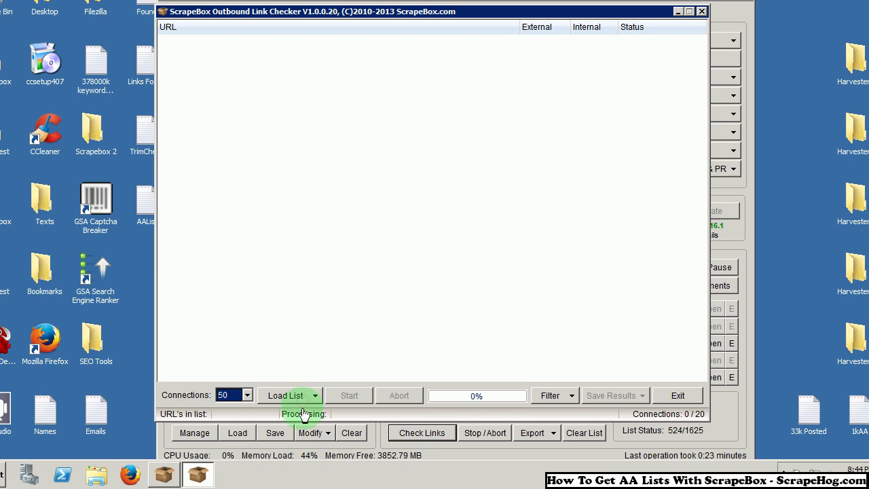
- Load the 73 URLs from the AAList file into the checker
left_click(304, 403)
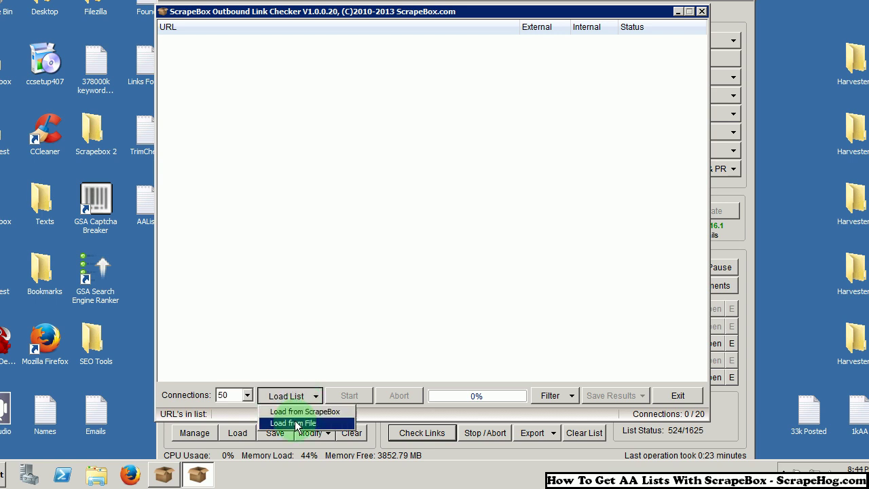
left_click(295, 423)
type("aa")
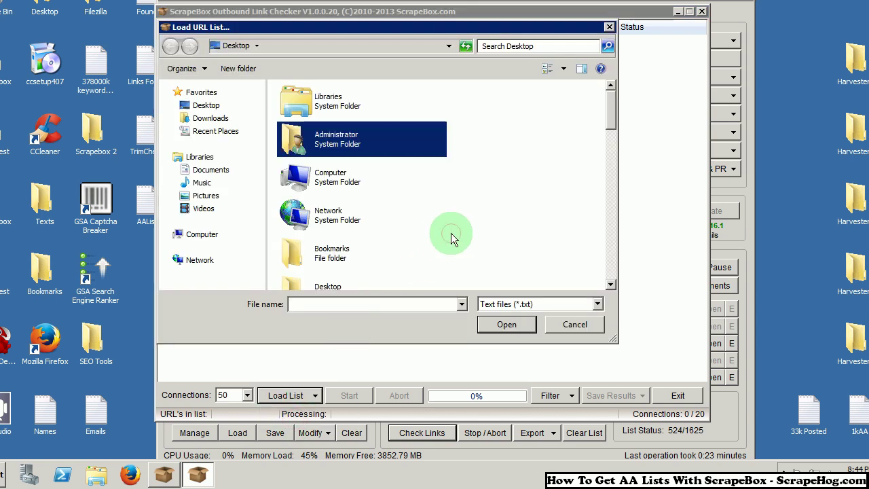
key("Return")
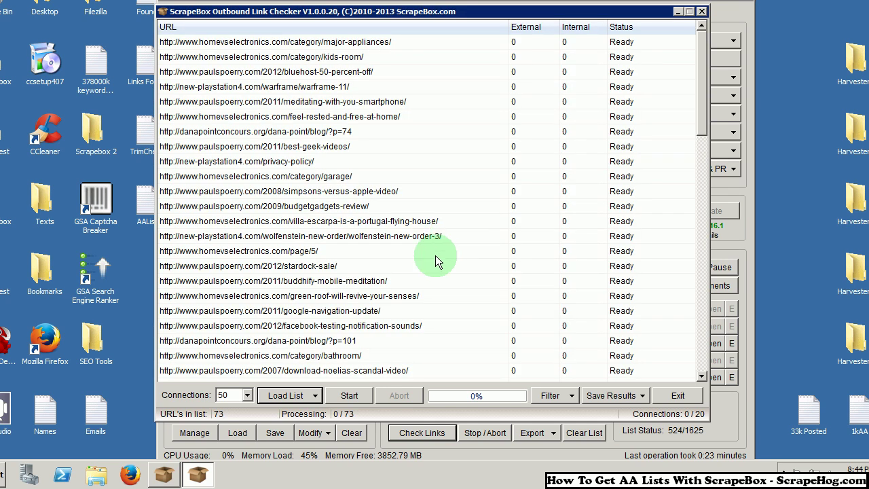
- Check outbound links on all 73 URLs to 100%, getting external and internal counts per page
left_click(348, 395)
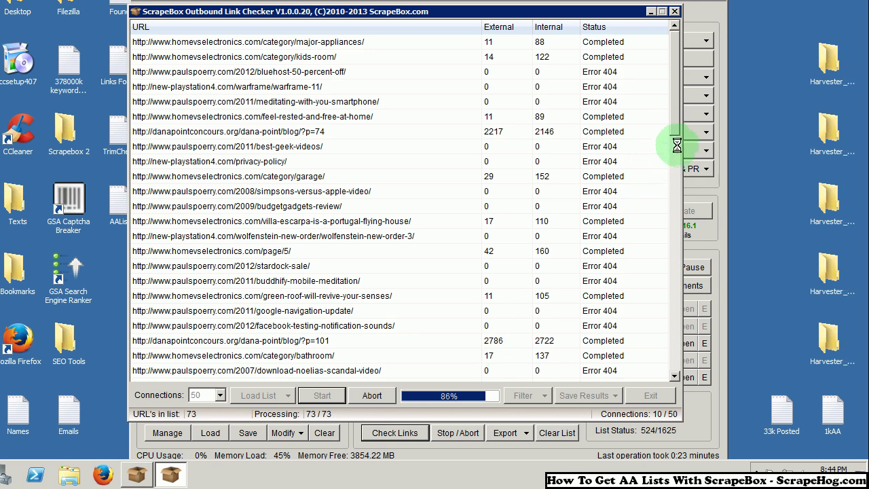
left_click_drag(677, 132, 669, 290)
left_click(523, 395)
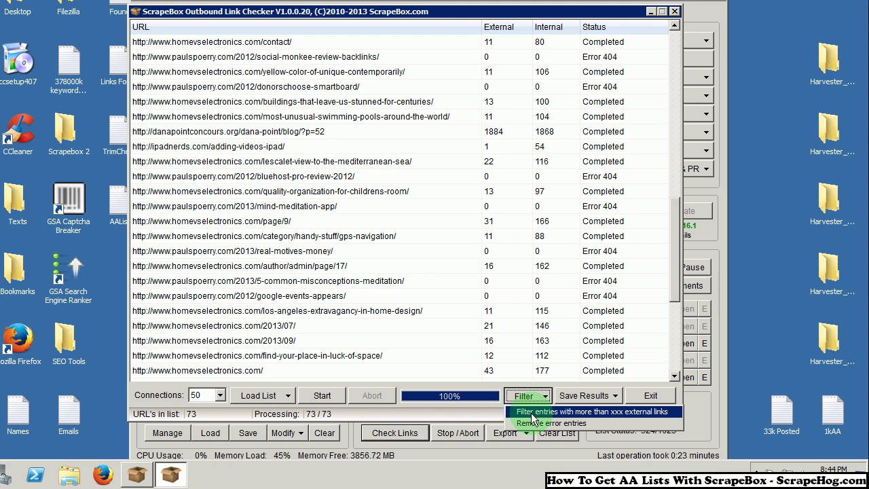
- Remove URLs with more than 50 external links and save the remaining 70 back to ScrapeBox
left_click(533, 415)
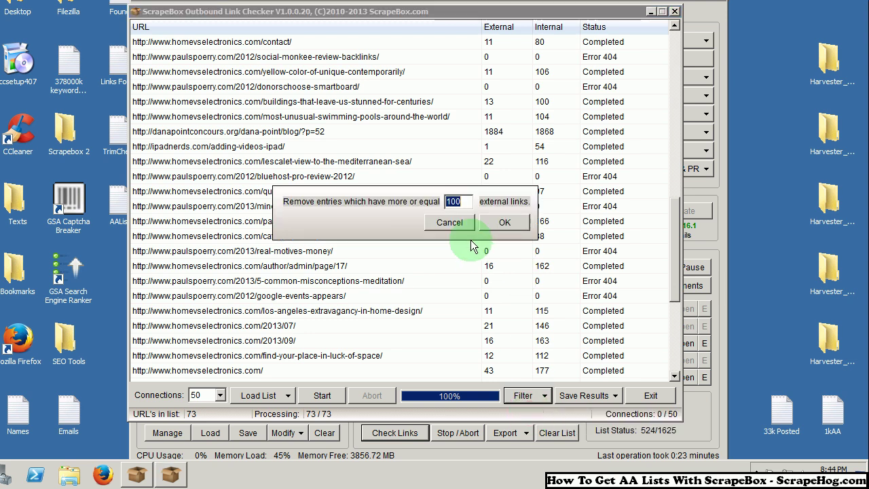
type("50")
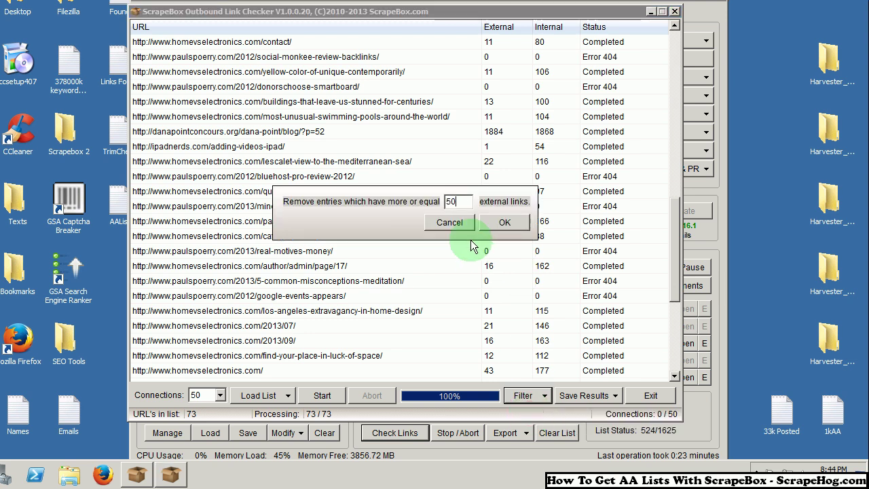
left_click(517, 223)
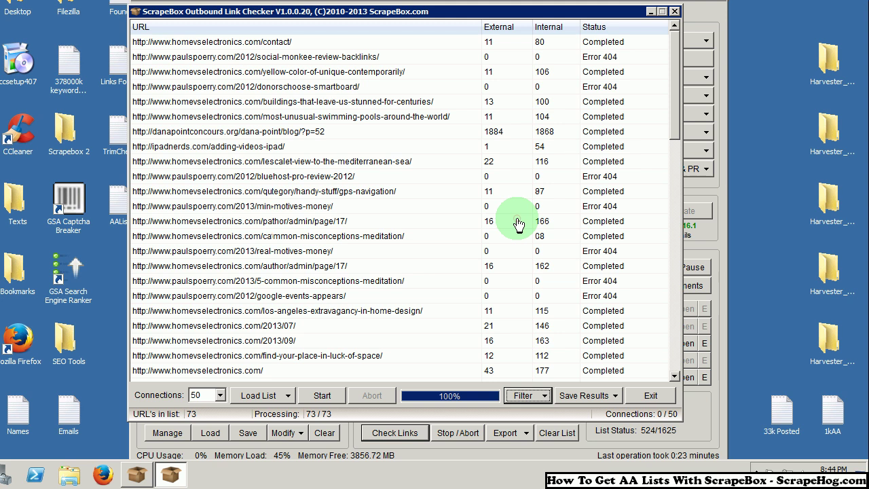
left_click(581, 396)
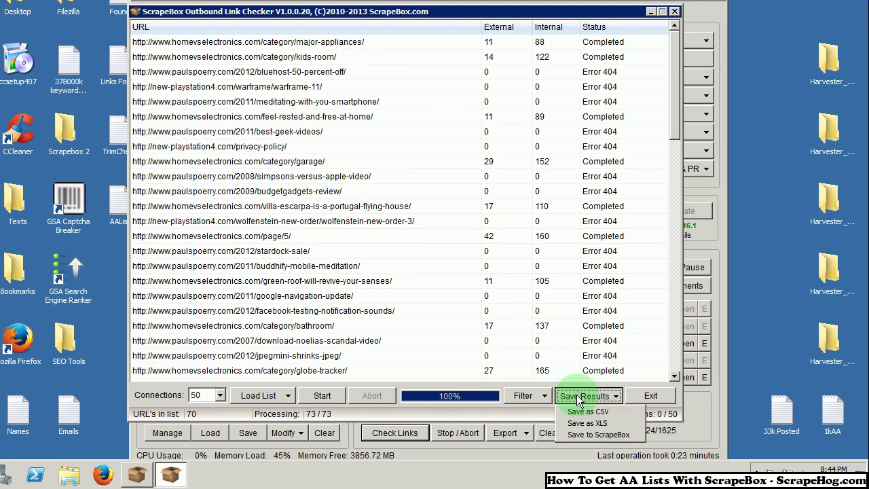
left_click(577, 434)
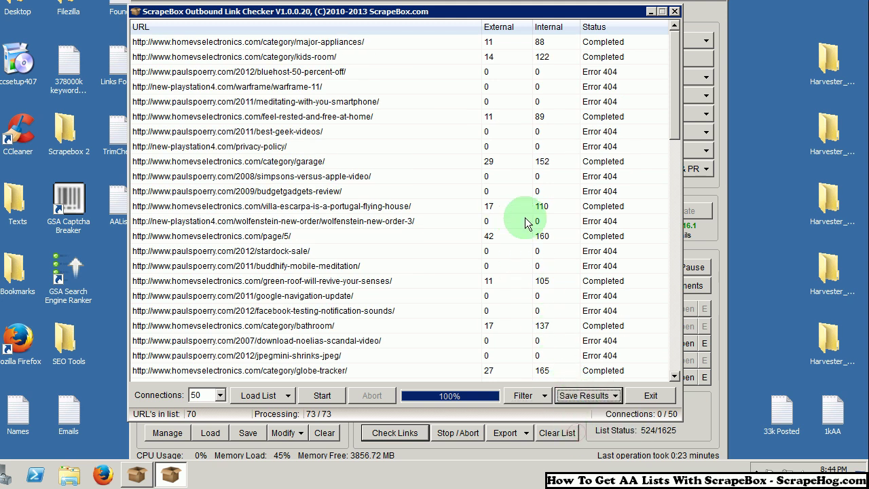
left_click(659, 396)
- Export the harvested URL list as a text file named 'Officvial AA List'
left_click(706, 150)
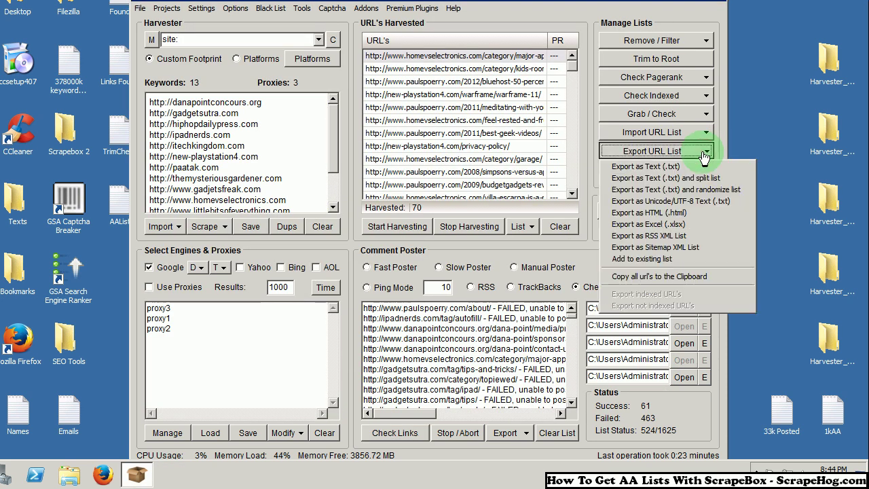
left_click(695, 166)
type("O")
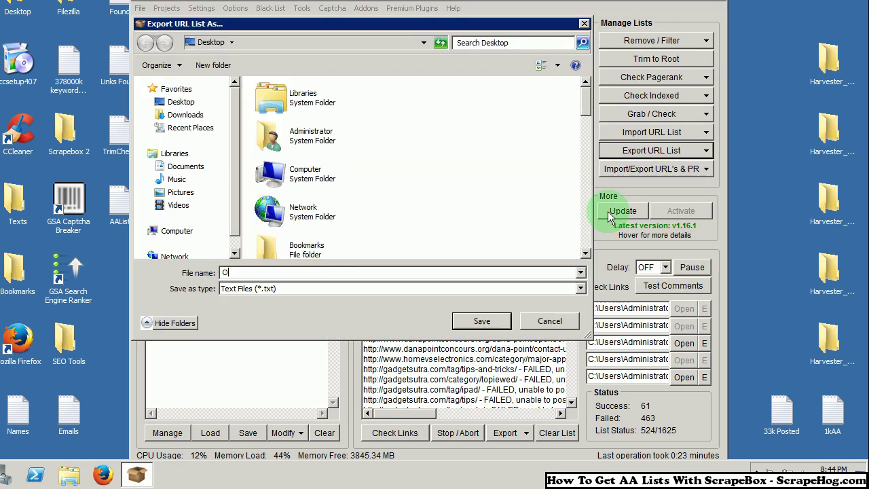
type("fficvial AA List")
key("Return")
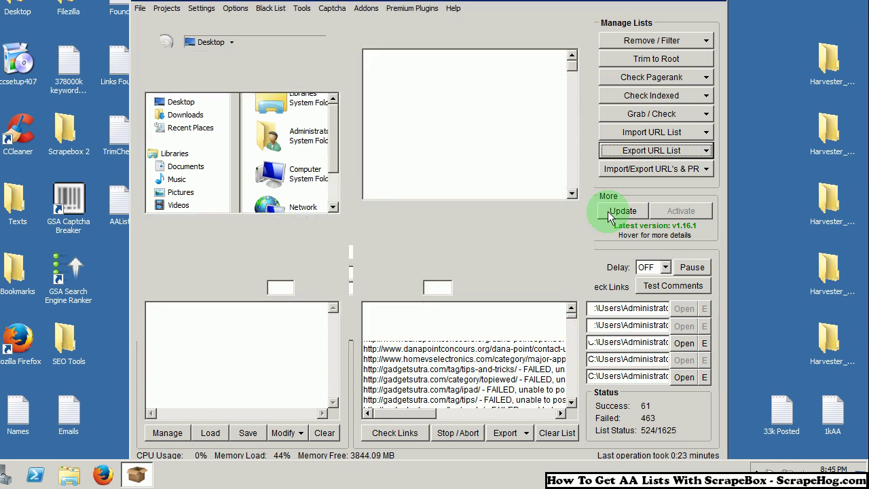